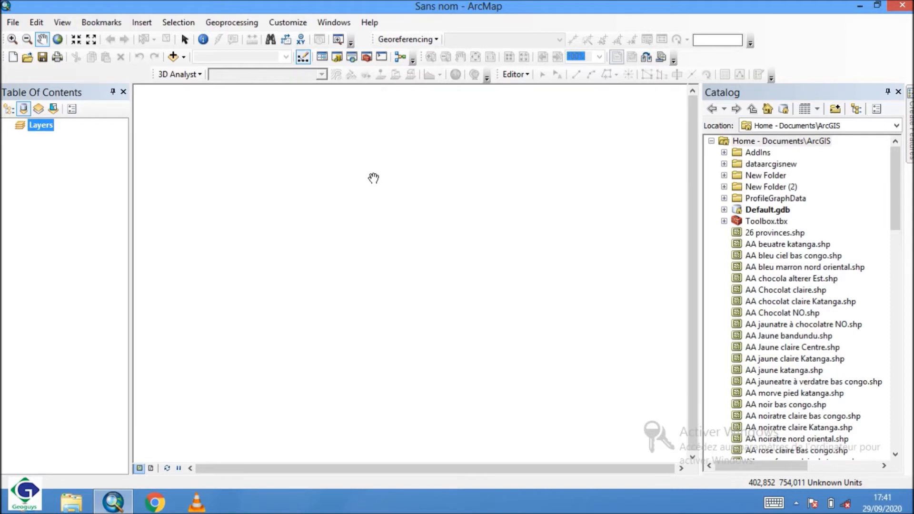
# Step: Add the raster2 dataset from the arcgis map folder to the map
pyautogui.click(173, 57)
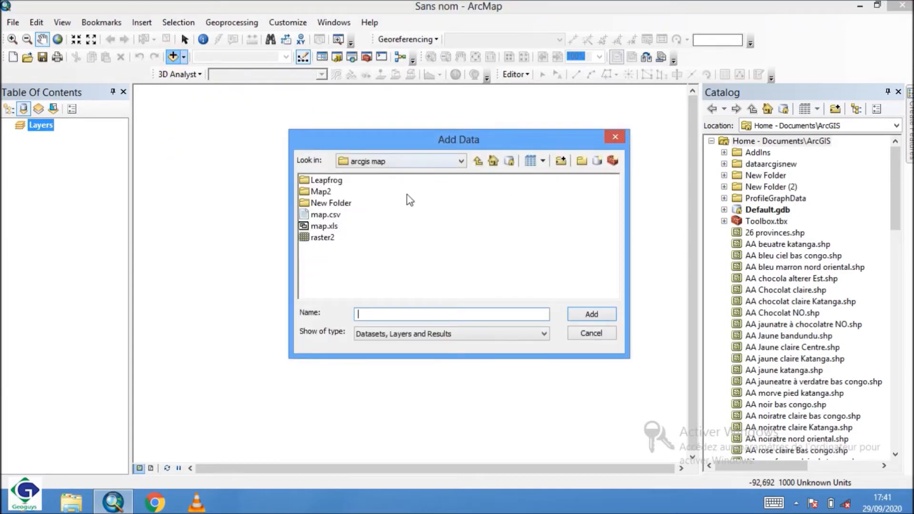
pyautogui.click(331, 238)
pyautogui.click(600, 315)
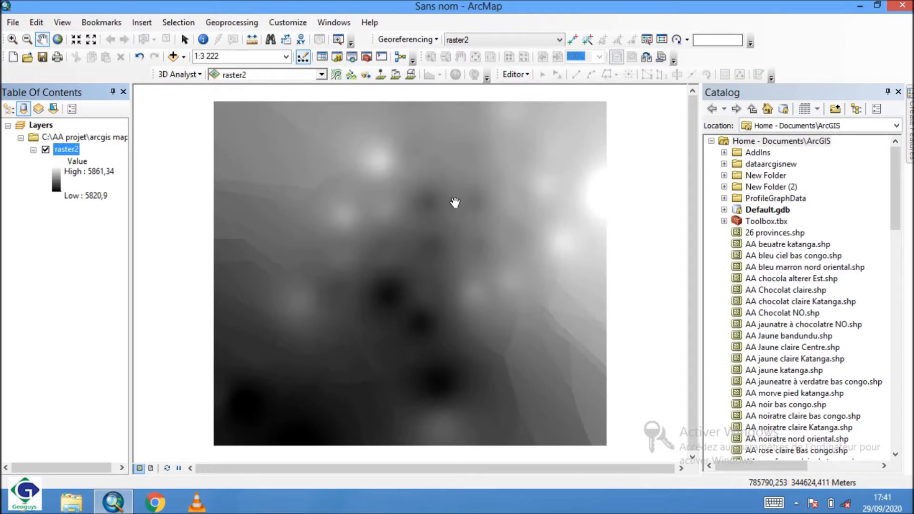
# Step: Hide the 3D Analyst toolbar and display it again
pyautogui.rightClick(151, 74)
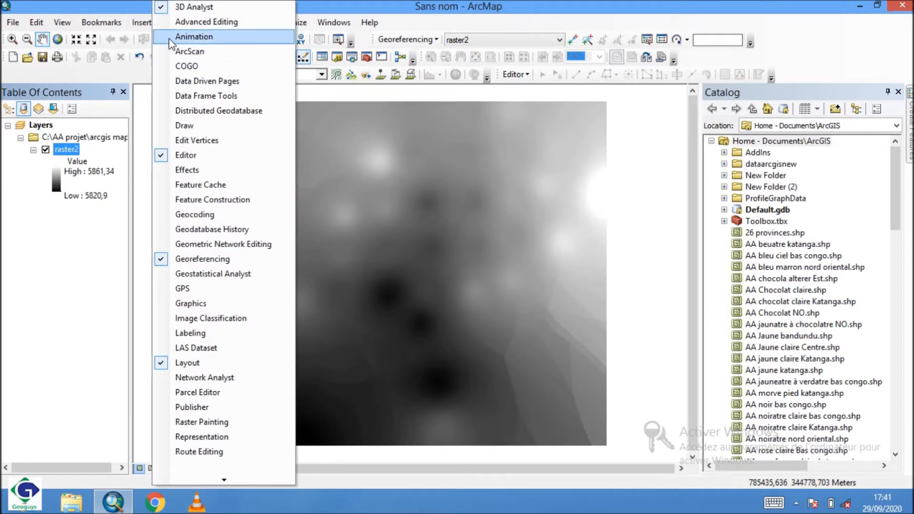
pyautogui.click(166, 8)
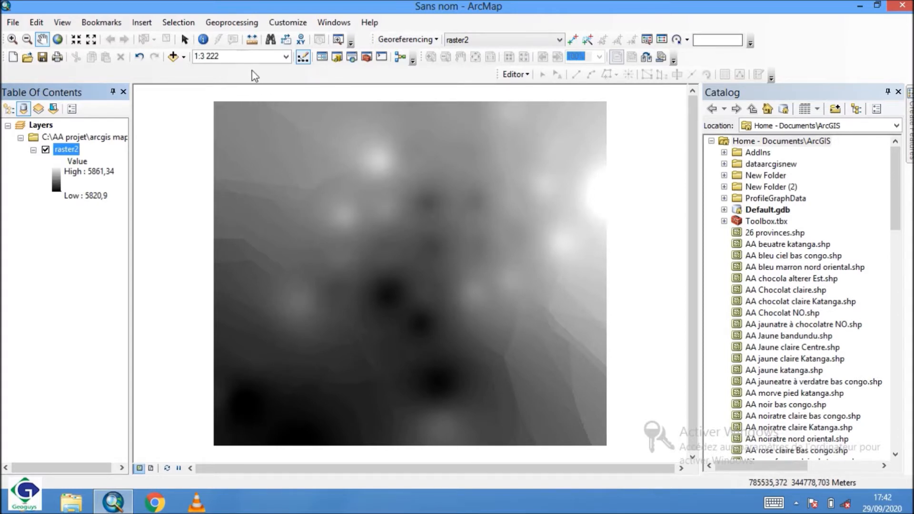
pyautogui.rightClick(216, 71)
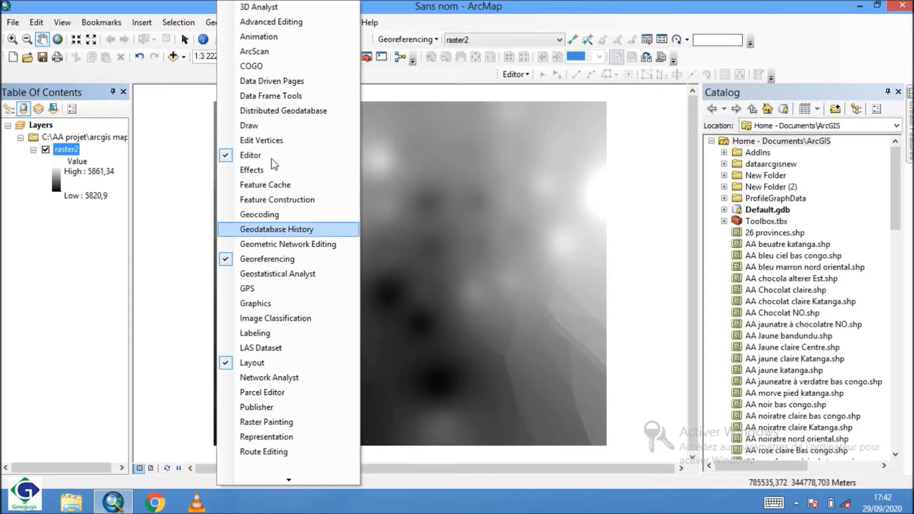
pyautogui.click(257, 7)
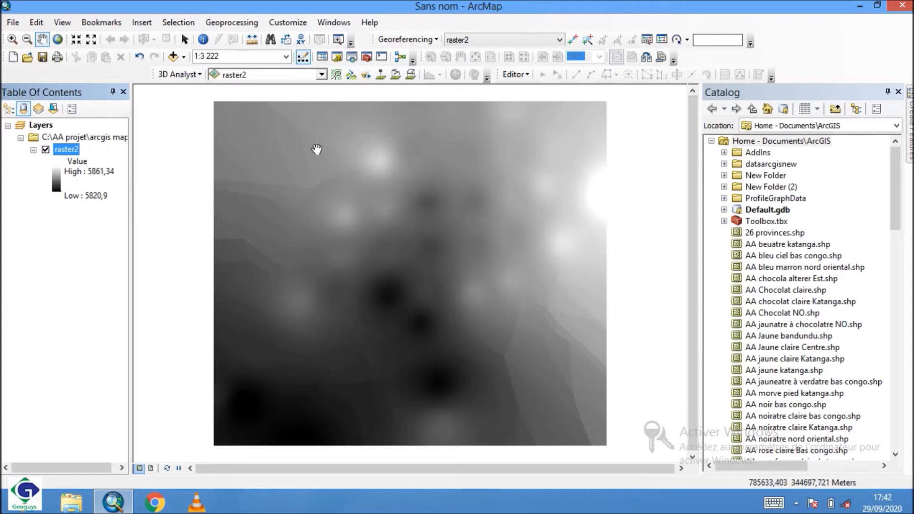
# Step: Interpolate a line on raster2 from its southwest corner to near the centre and generate an enlarged profile graph of it
pyautogui.click(394, 75)
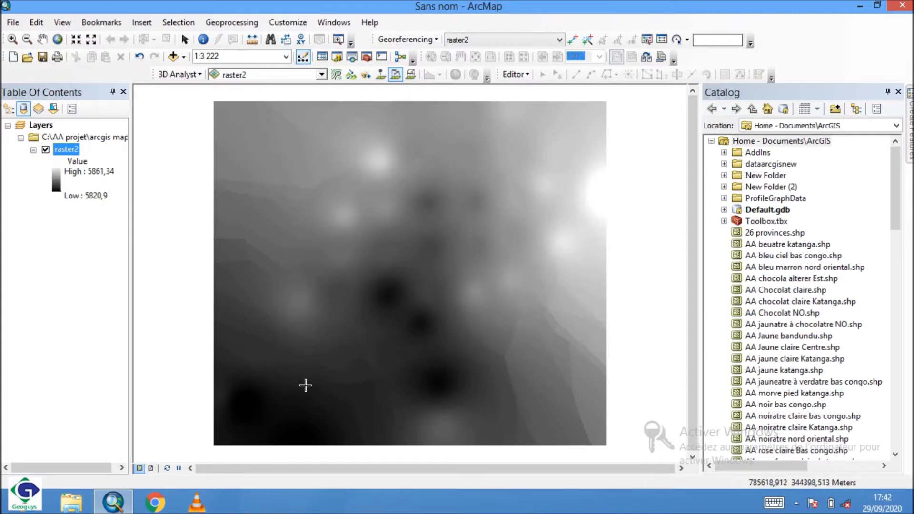
pyautogui.click(227, 426)
pyautogui.doubleClick(463, 247)
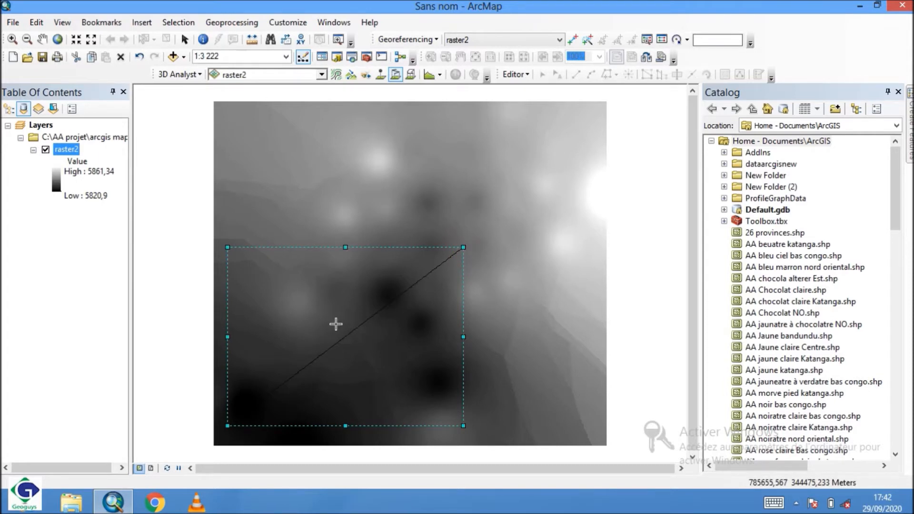
pyautogui.click(428, 74)
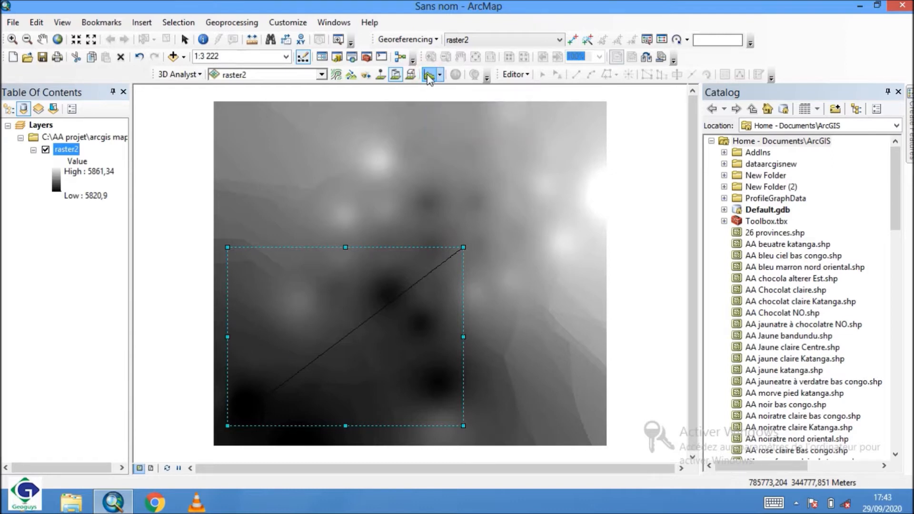
pyautogui.moveTo(430, 204); pyautogui.dragTo(433, 173)
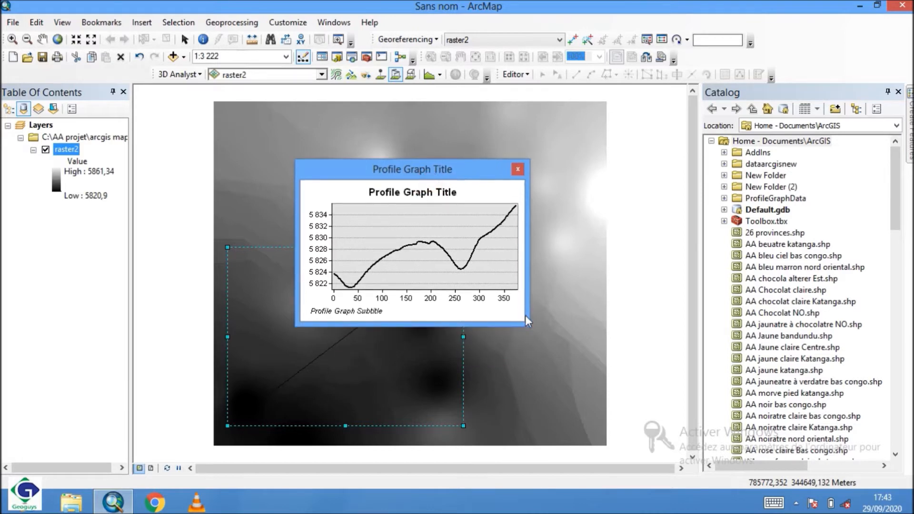
pyautogui.moveTo(528, 326); pyautogui.dragTo(607, 381)
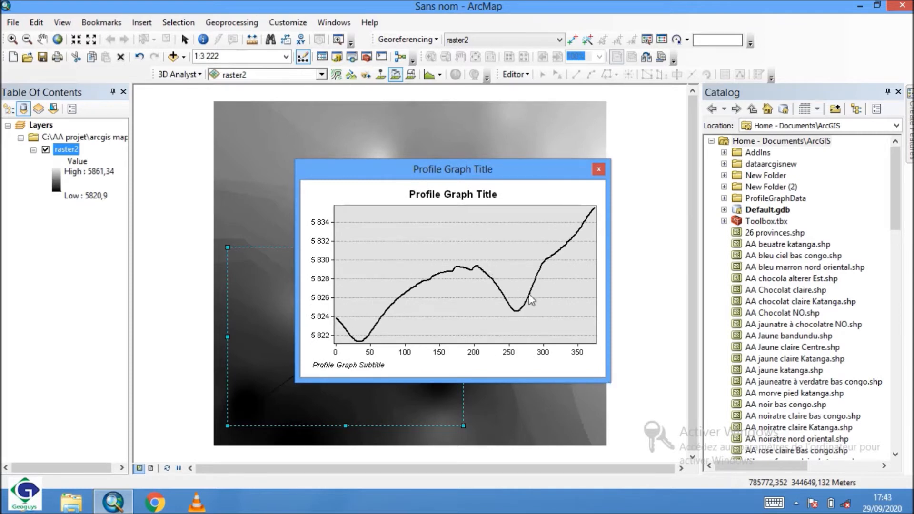
# Step: Close the profile graph and delete the interpolated line from the raster
pyautogui.click(598, 169)
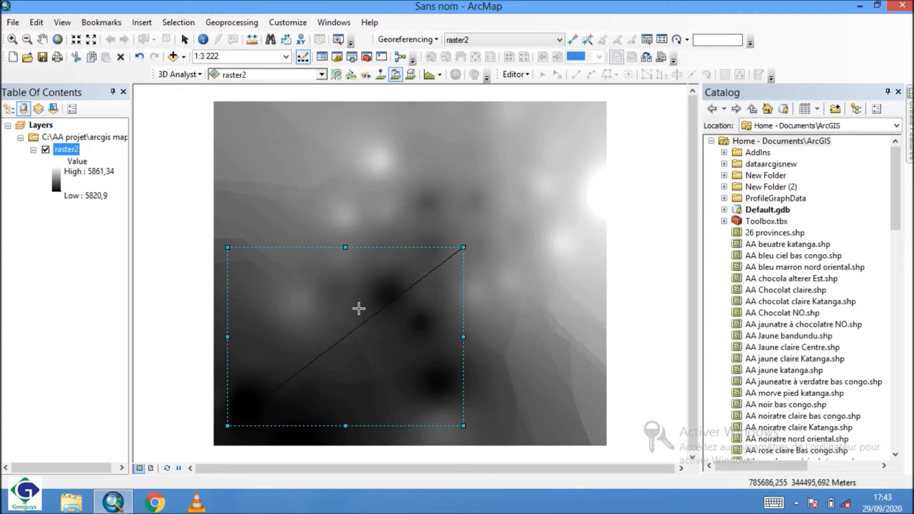
pyautogui.press('Delete')
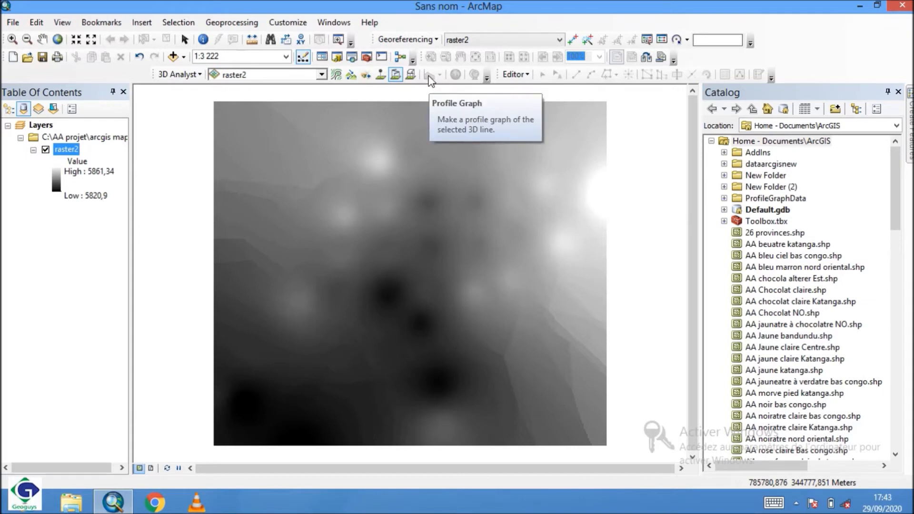
# Step: Interpolate a line from raster2's western side to the bright area in the east and generate an enlarged profile graph of it
pyautogui.click(394, 76)
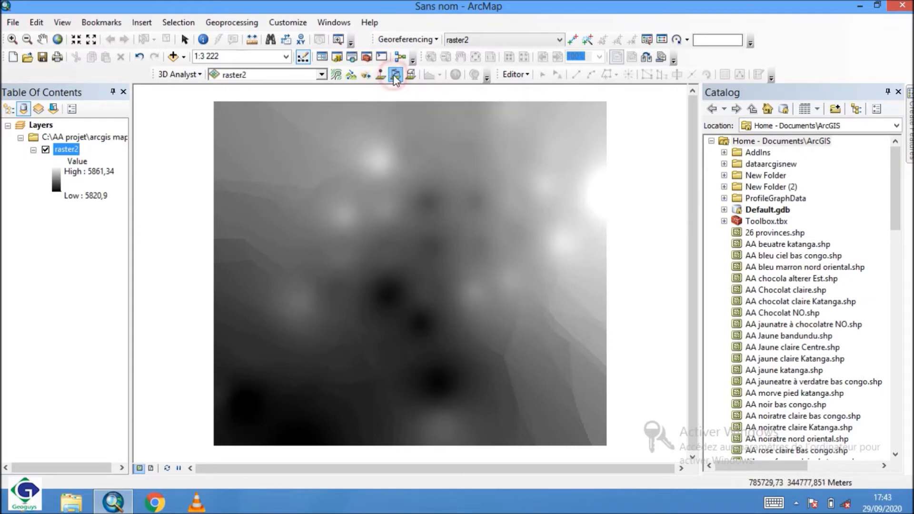
pyautogui.click(238, 340)
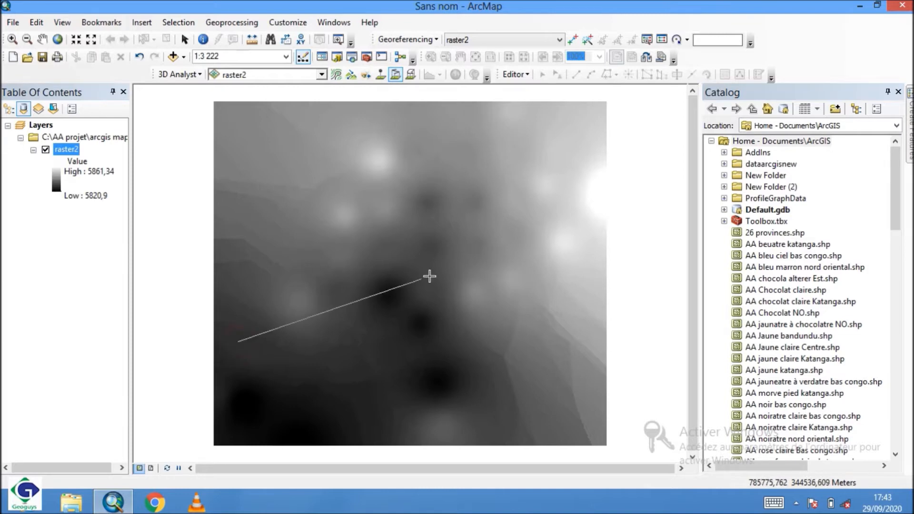
pyautogui.doubleClick(566, 233)
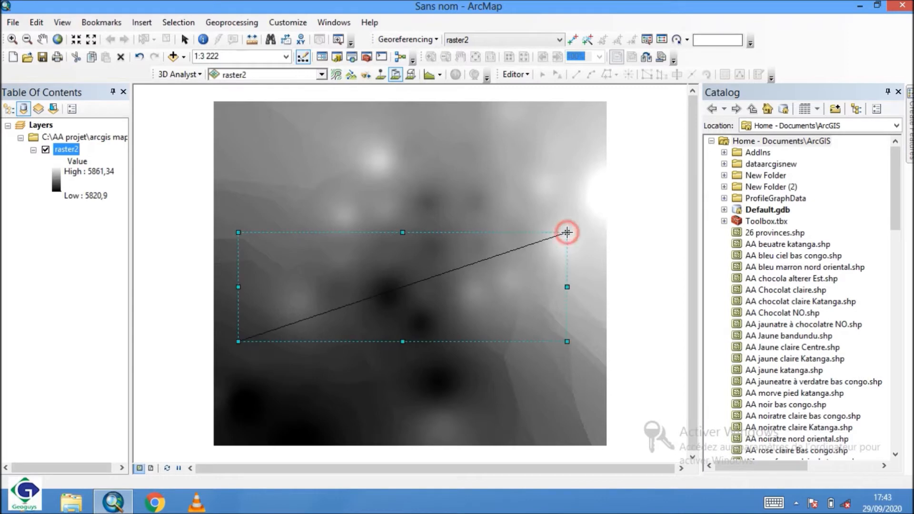
pyautogui.click(428, 75)
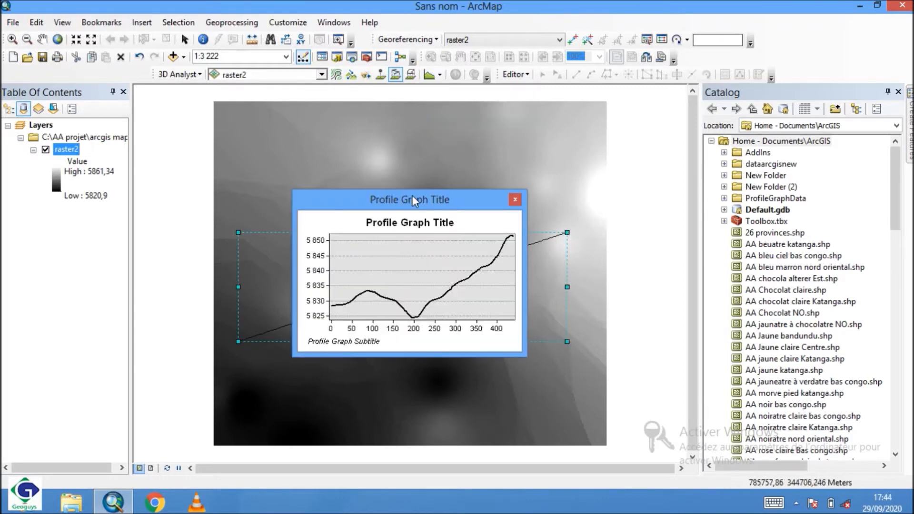
pyautogui.moveTo(424, 202); pyautogui.dragTo(409, 164)
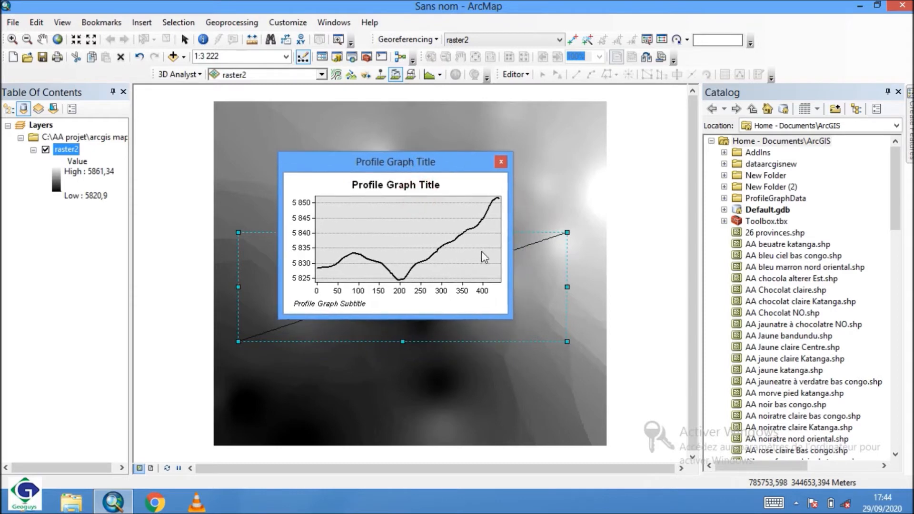
pyautogui.moveTo(508, 315); pyautogui.dragTo(639, 391)
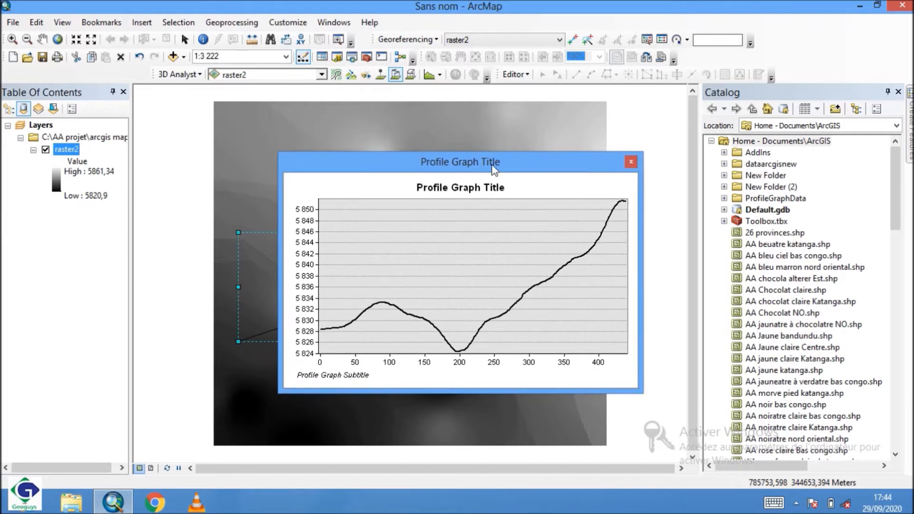
pyautogui.moveTo(492, 167); pyautogui.dragTo(408, 146)
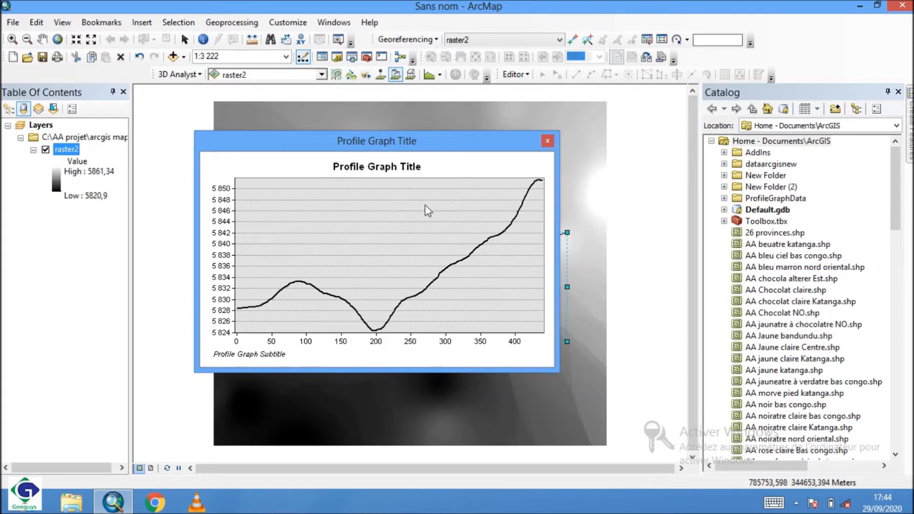
# Step: Open the profile graph's properties and display its series settings beside the graph
pyautogui.rightClick(355, 211)
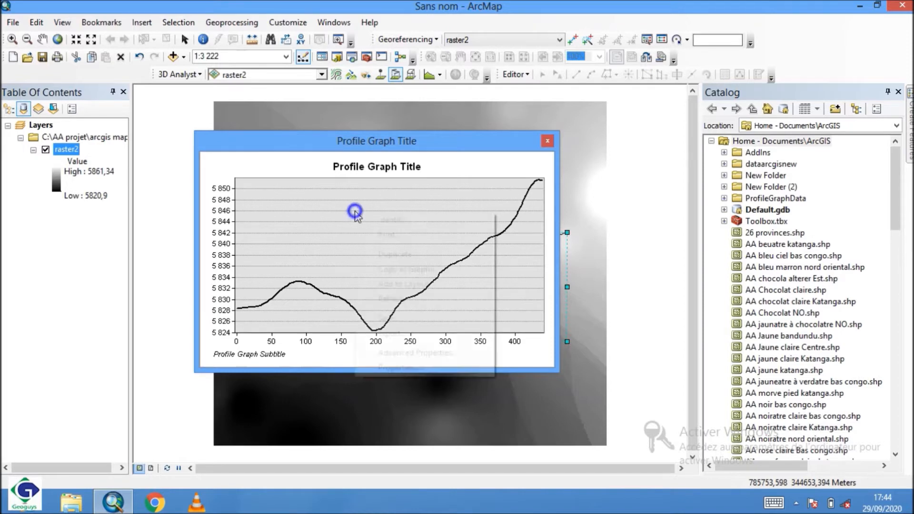
pyautogui.click(404, 367)
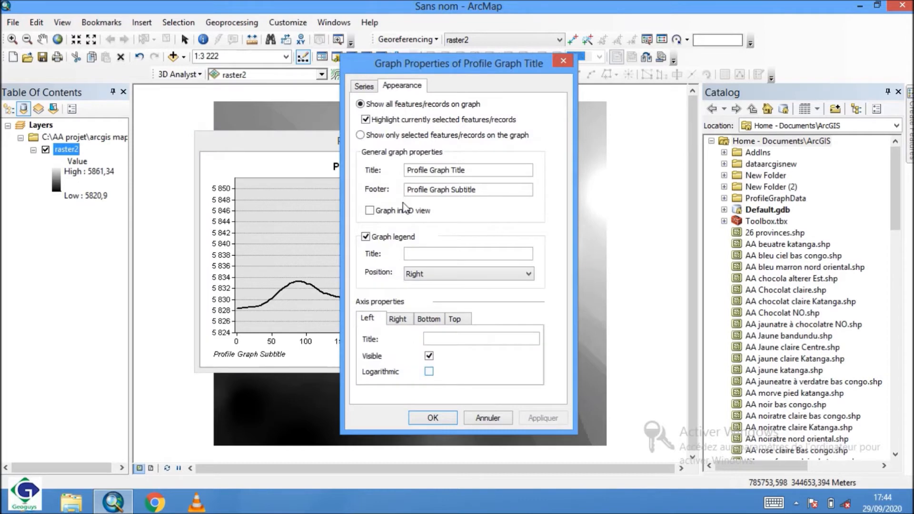
pyautogui.moveTo(468, 62); pyautogui.dragTo(422, 66)
pyautogui.click(318, 90)
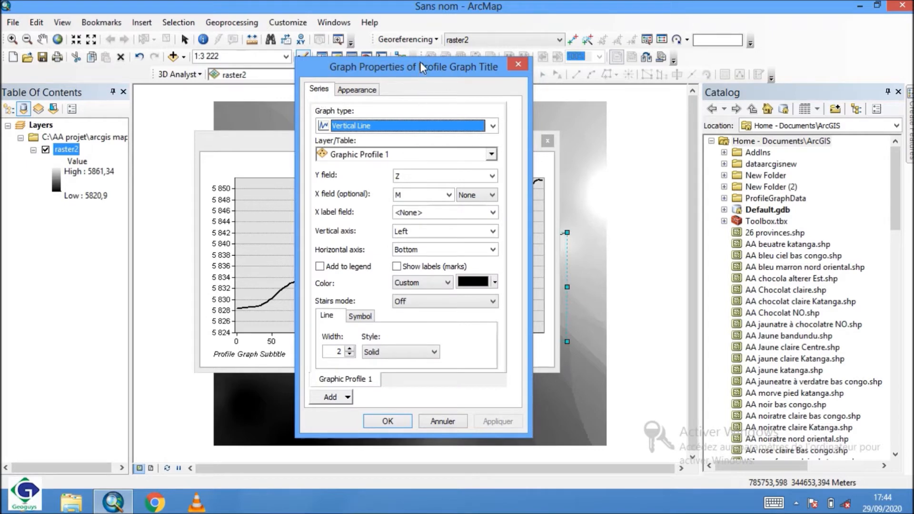
pyautogui.moveTo(421, 62); pyautogui.dragTo(617, 71)
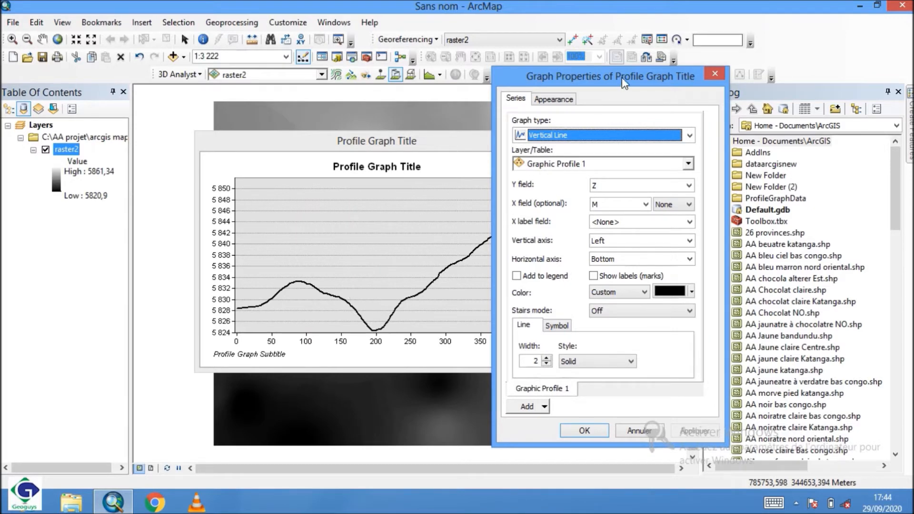
pyautogui.moveTo(623, 75); pyautogui.dragTo(578, 78)
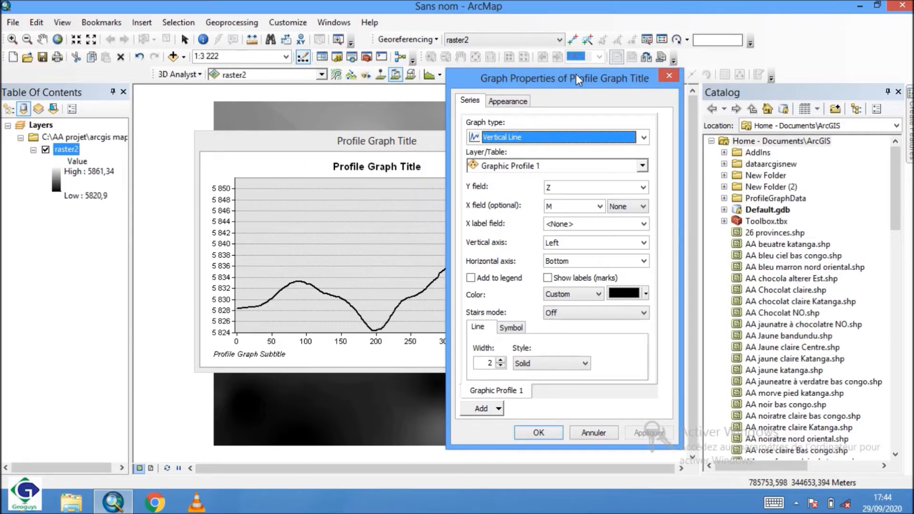
pyautogui.moveTo(576, 74); pyautogui.dragTo(499, 62)
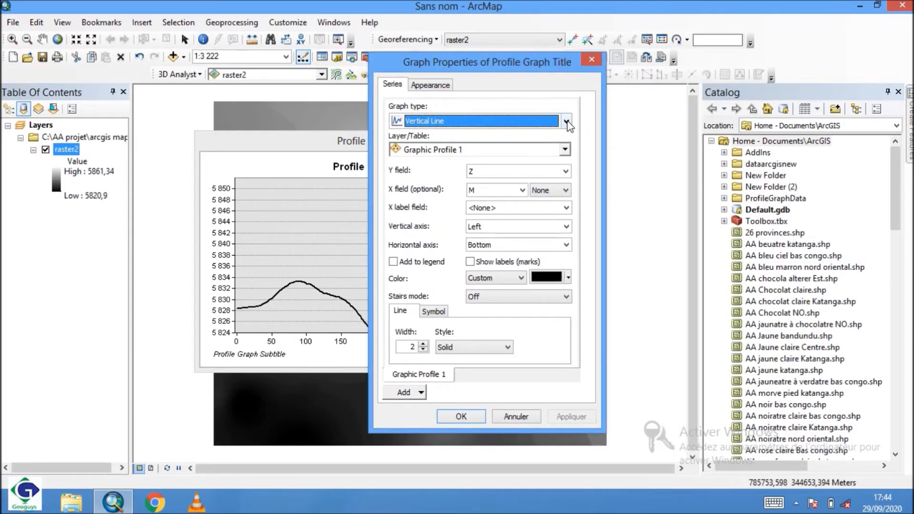
# Step: Change the graph type to Horizontal Line with Z as X field and M as Y field, and apply it to the profile graph
pyautogui.click(567, 122)
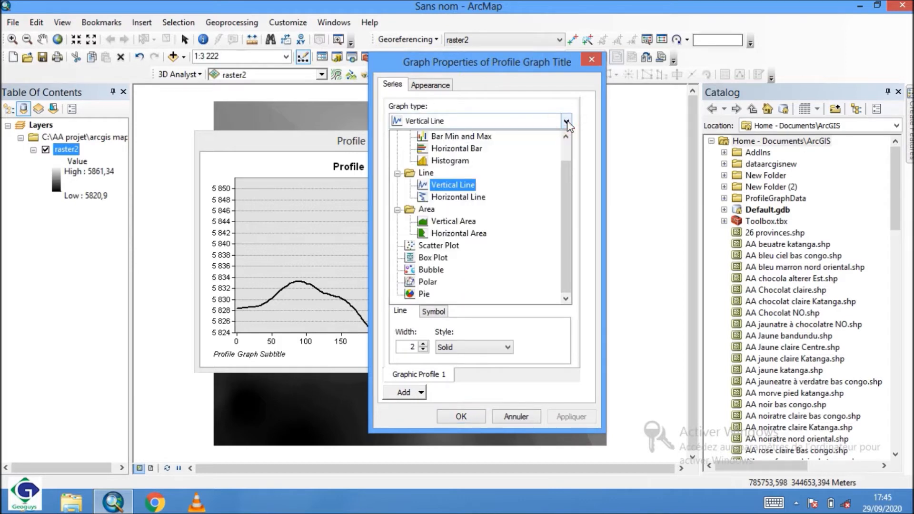
pyautogui.click(448, 202)
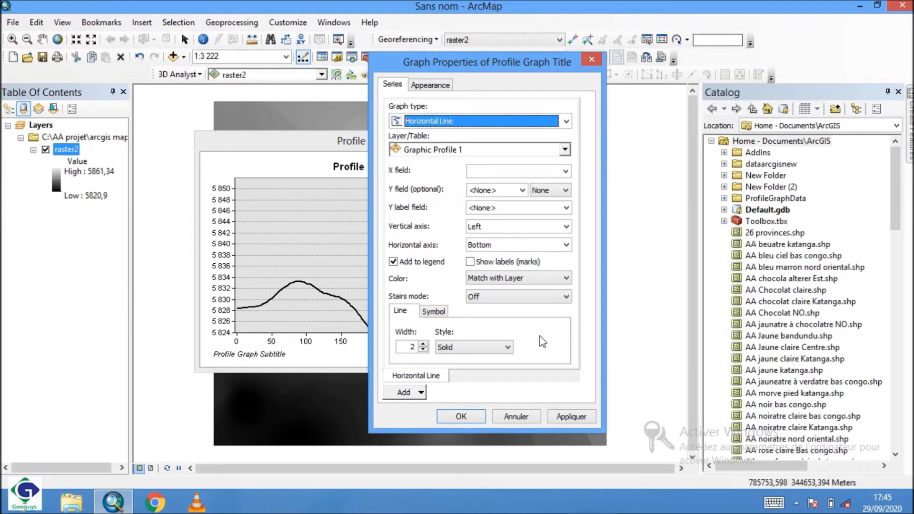
pyautogui.click(566, 171)
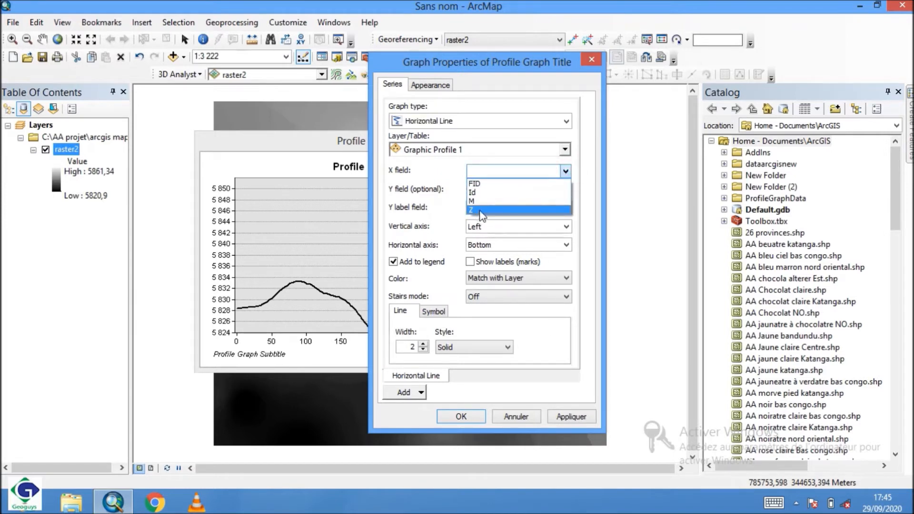
pyautogui.click(473, 210)
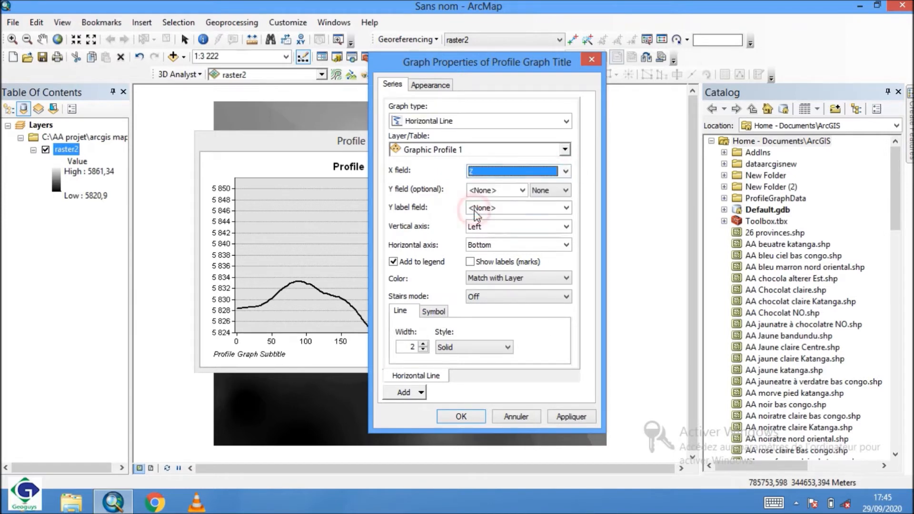
pyautogui.click(522, 191)
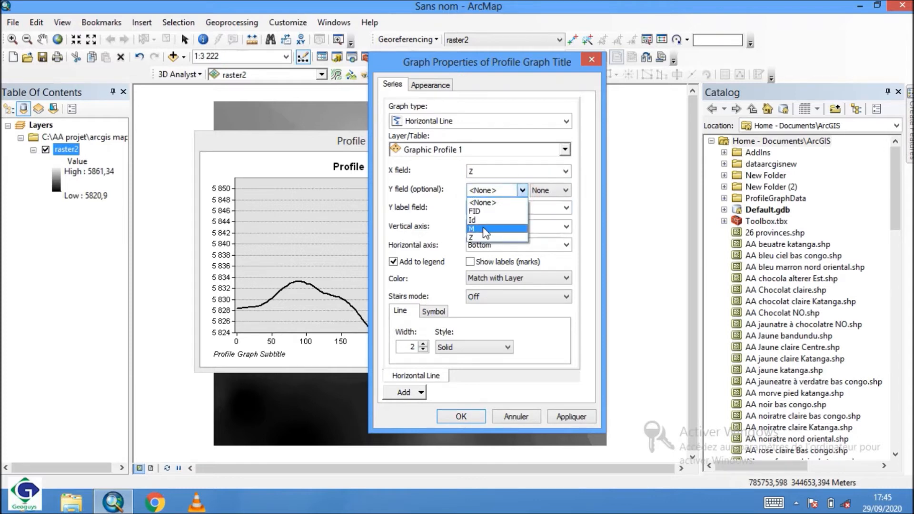
pyautogui.click(475, 230)
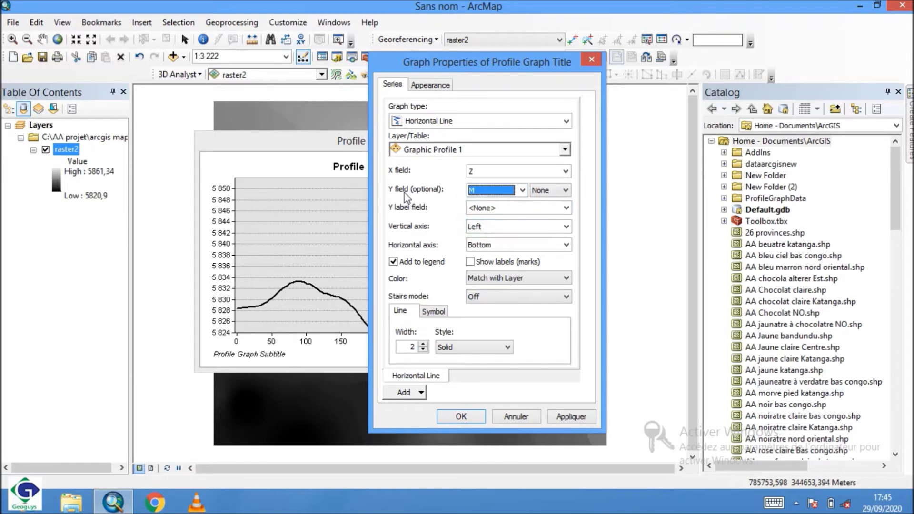
pyautogui.click(575, 418)
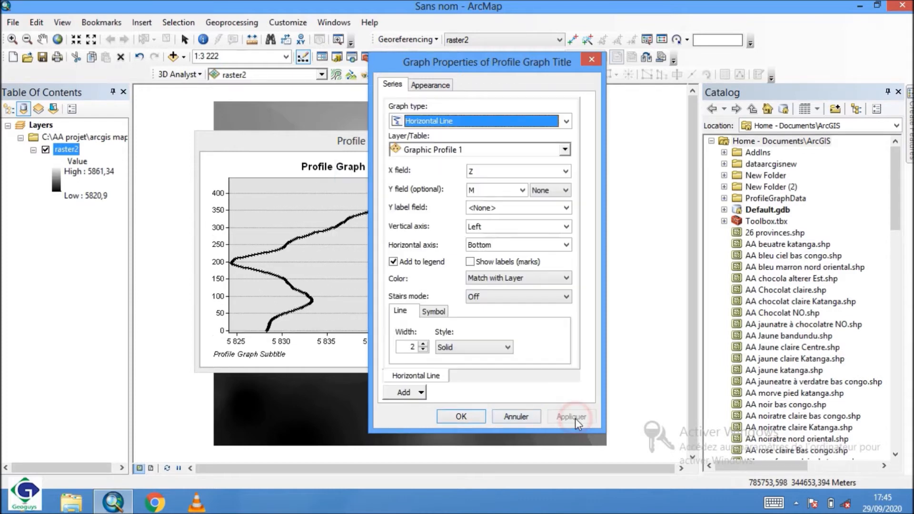
pyautogui.moveTo(519, 69); pyautogui.dragTo(768, 75)
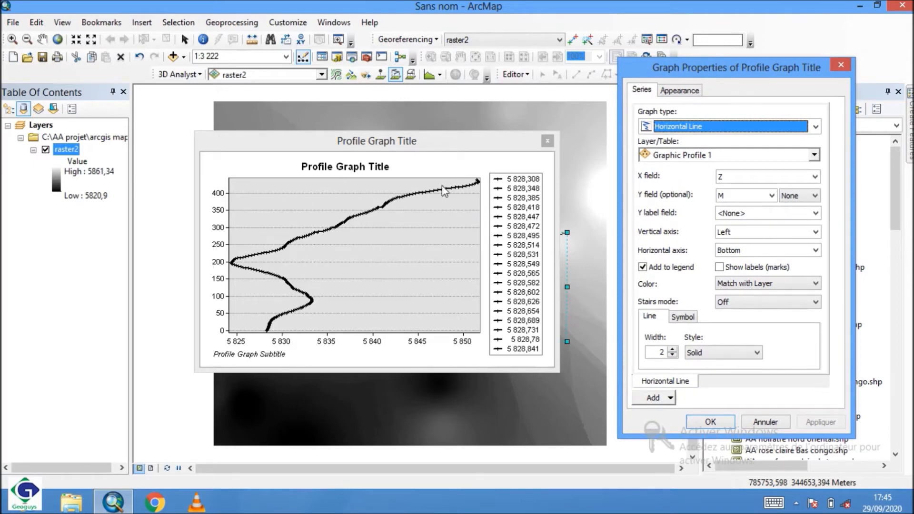
pyautogui.moveTo(752, 72); pyautogui.dragTo(424, 66)
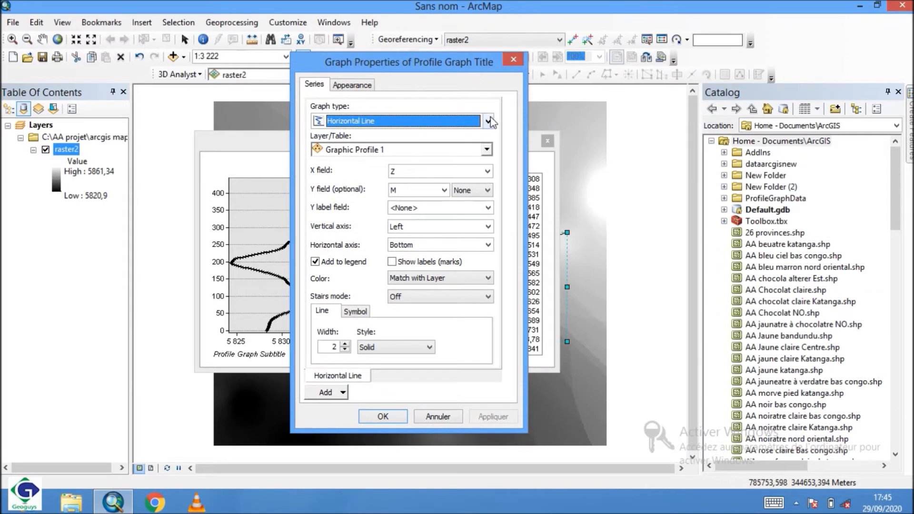
# Step: Change the graph type to Vertical Line with Z as Y field and M as X field, and apply it to the profile graph
pyautogui.moveTo(459, 66); pyautogui.dragTo(519, 82)
pyautogui.click(548, 138)
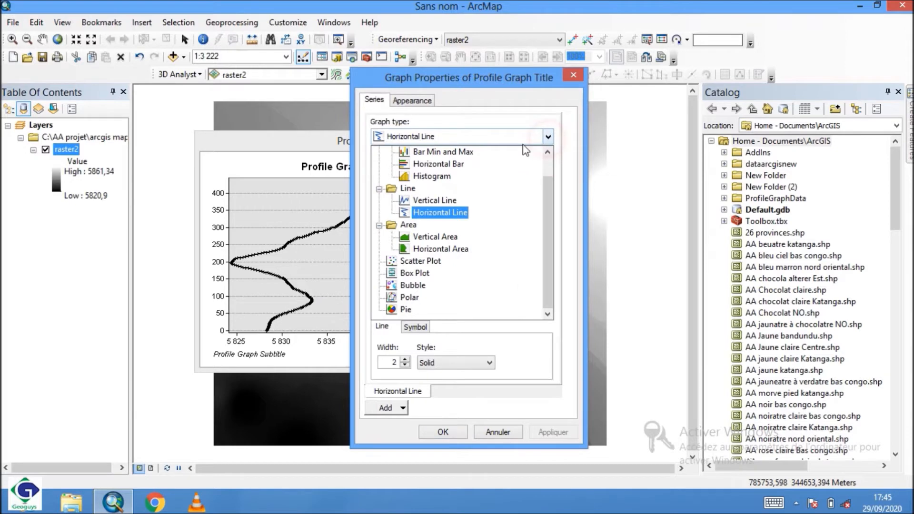
pyautogui.click(440, 201)
pyautogui.click(547, 187)
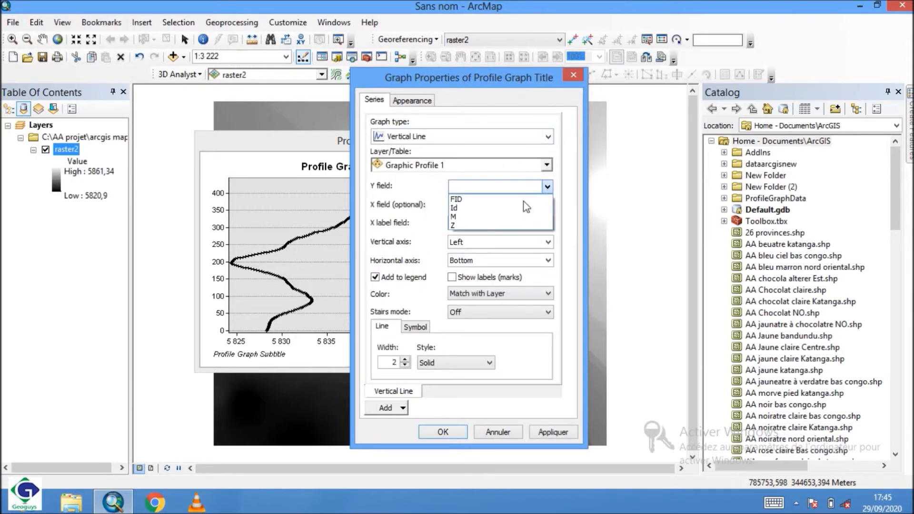
pyautogui.click(455, 225)
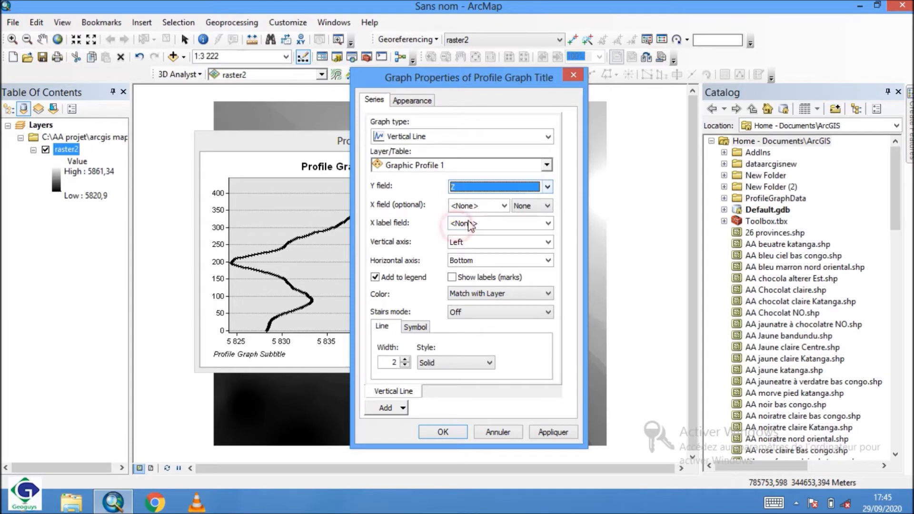
pyautogui.click(504, 206)
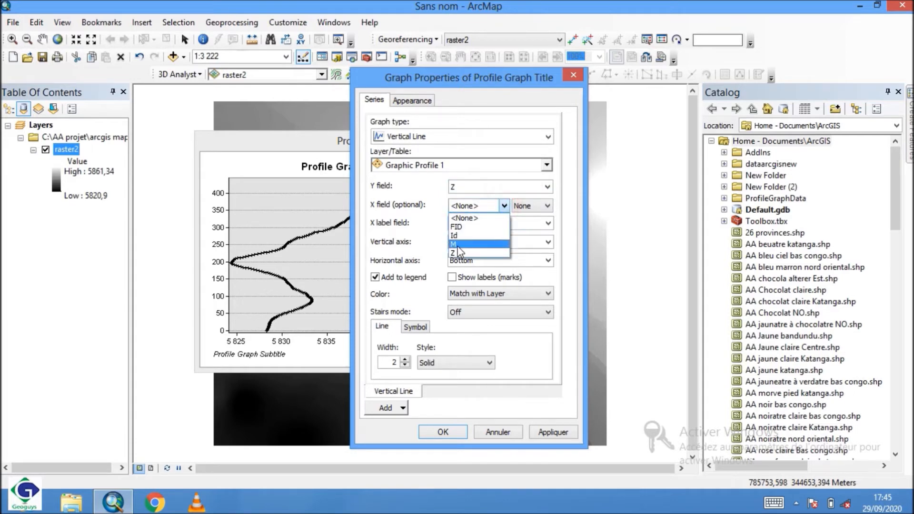
pyautogui.click(454, 233)
pyautogui.click(560, 437)
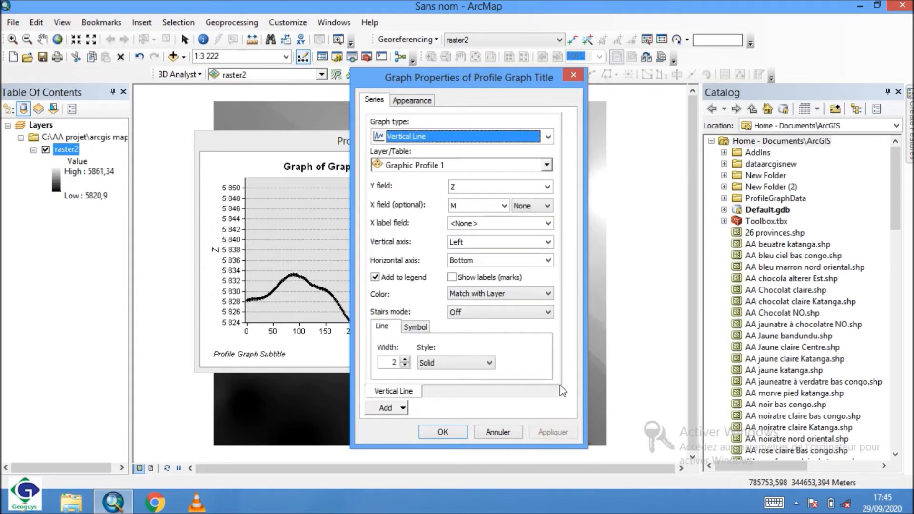
pyautogui.moveTo(503, 86); pyautogui.dragTo(734, 46)
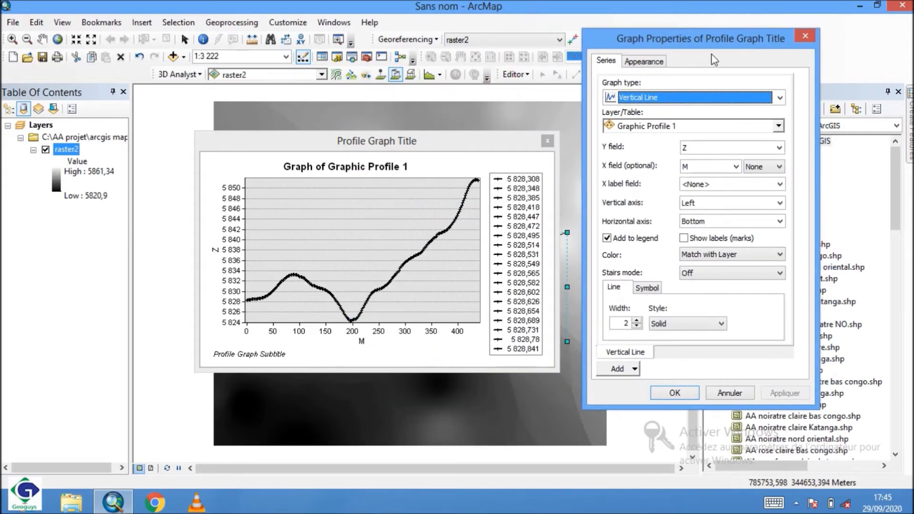
# Step: Change the graph type to Vertical Area with Z as value field and M as X field, and apply it to the profile graph
pyautogui.moveTo(723, 43); pyautogui.dragTo(572, 52)
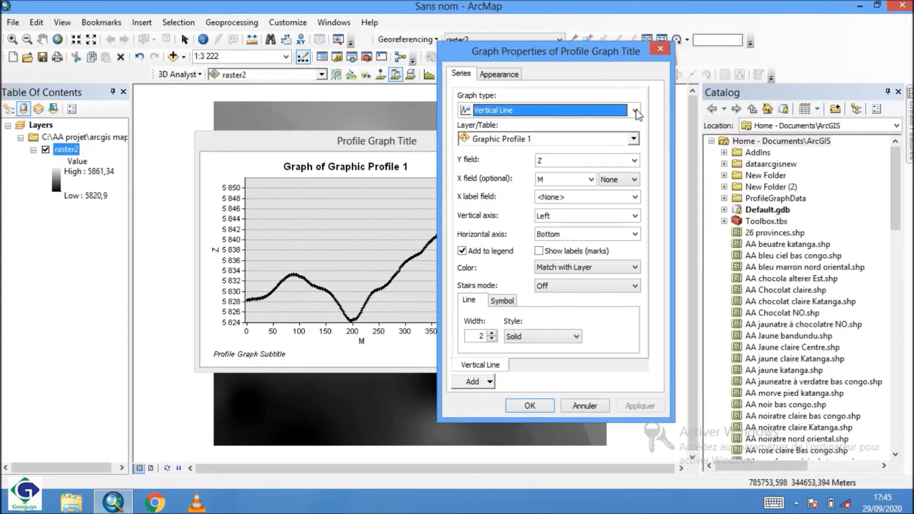
pyautogui.click(635, 110)
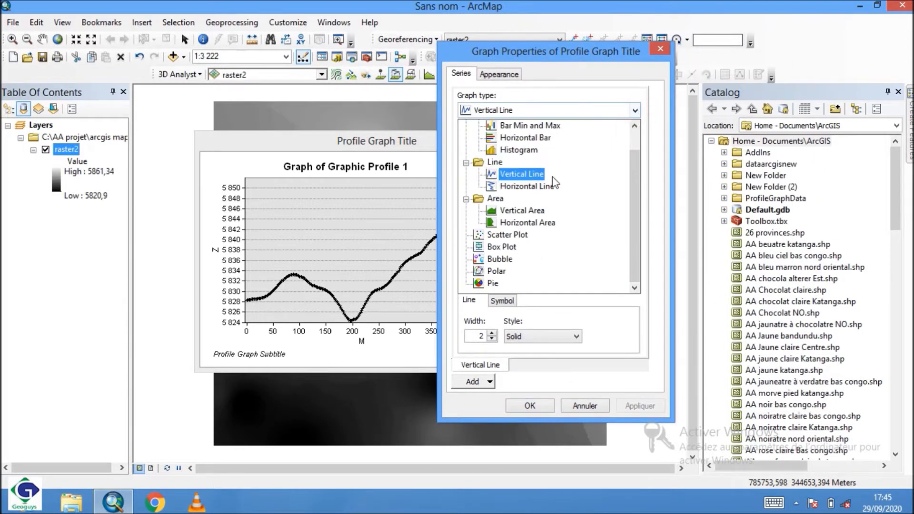
pyautogui.click(517, 215)
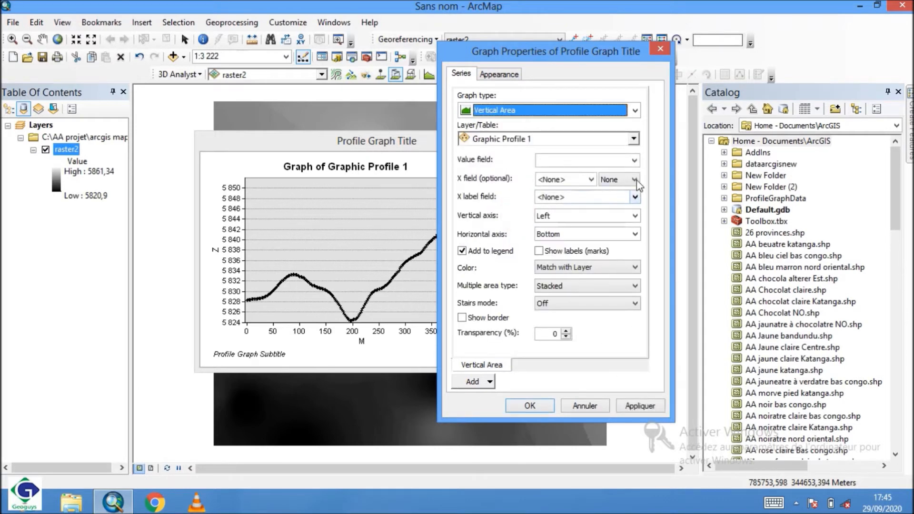
pyautogui.click(634, 161)
pyautogui.click(551, 201)
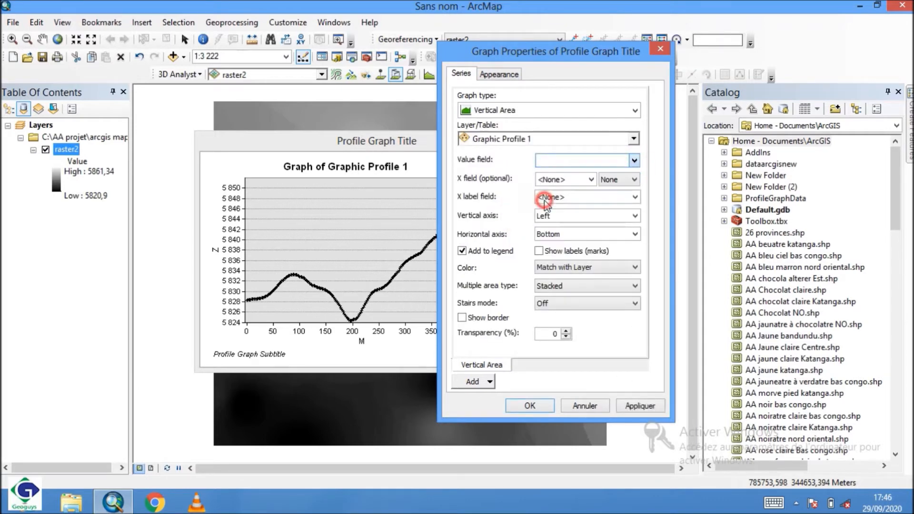
pyautogui.click(591, 180)
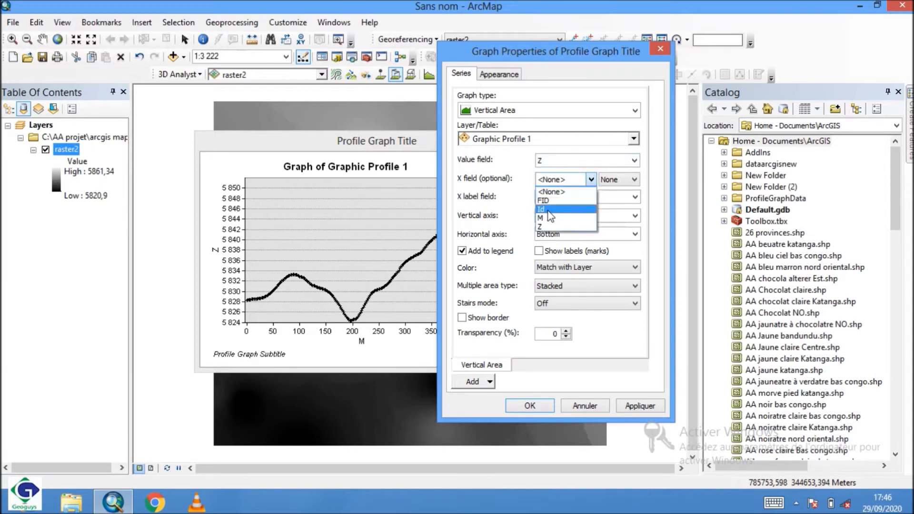
pyautogui.click(540, 219)
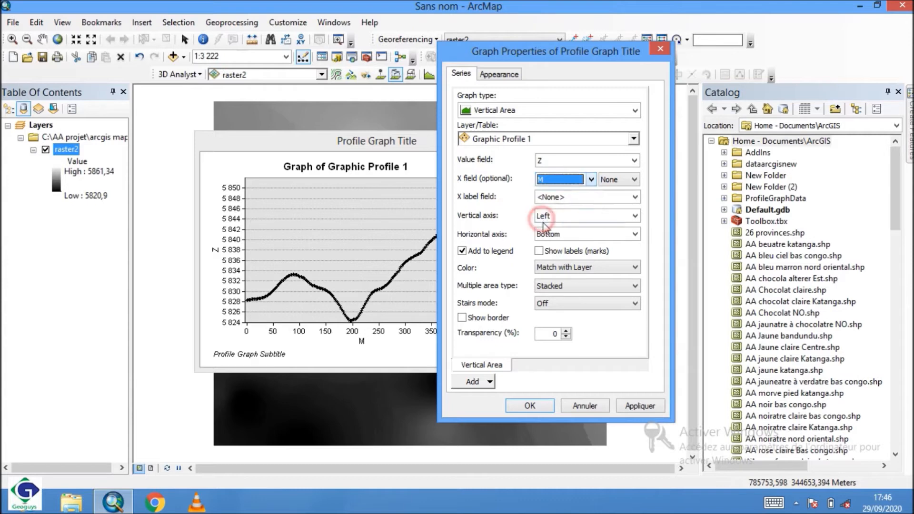
pyautogui.click(638, 407)
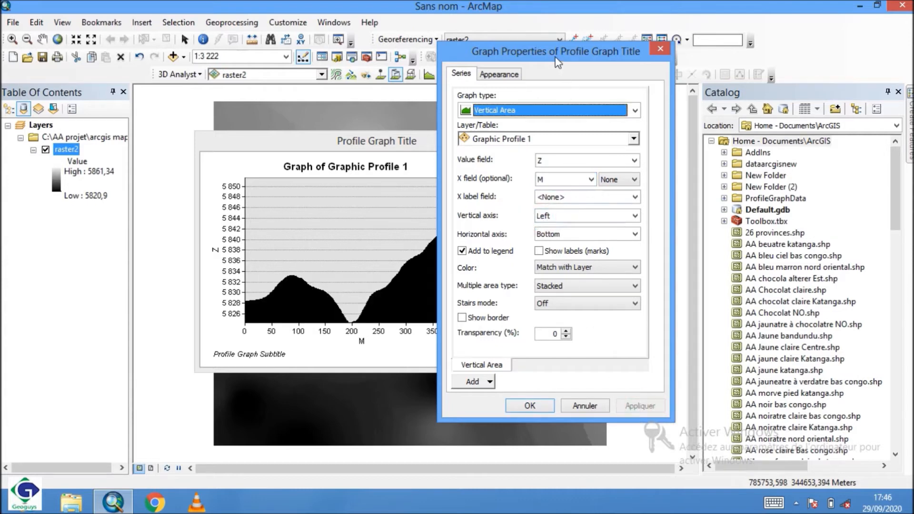
pyautogui.moveTo(552, 54); pyautogui.dragTo(661, 68)
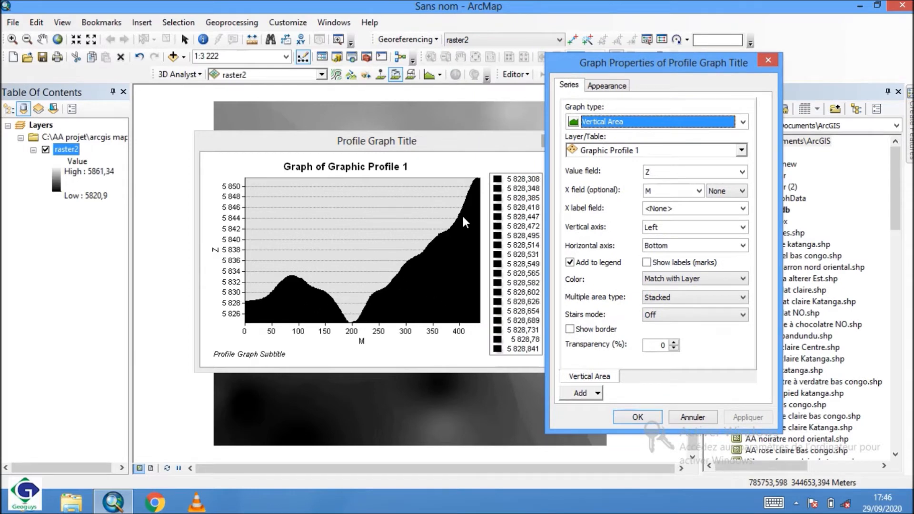
pyautogui.moveTo(681, 70); pyautogui.dragTo(727, 59)
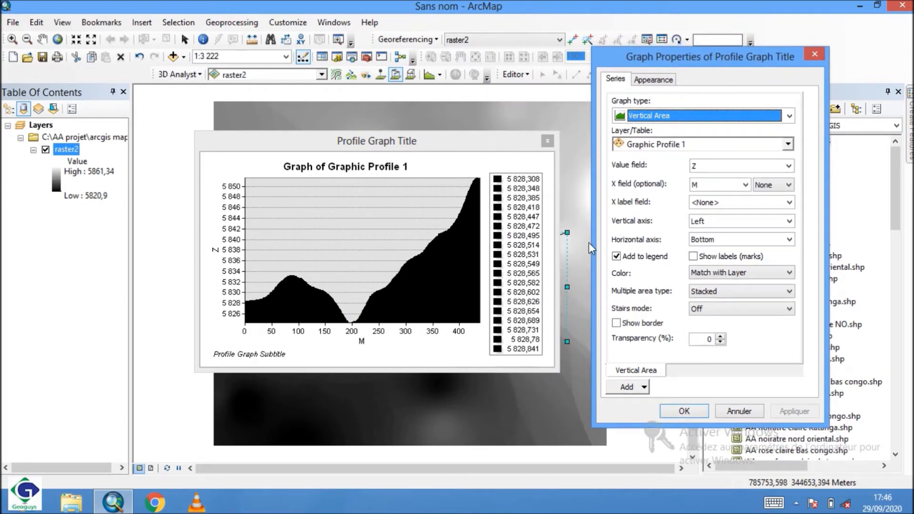
# Step: Remove the Vertical Area series from the legend and apply the change to the profile graph
pyautogui.click(617, 257)
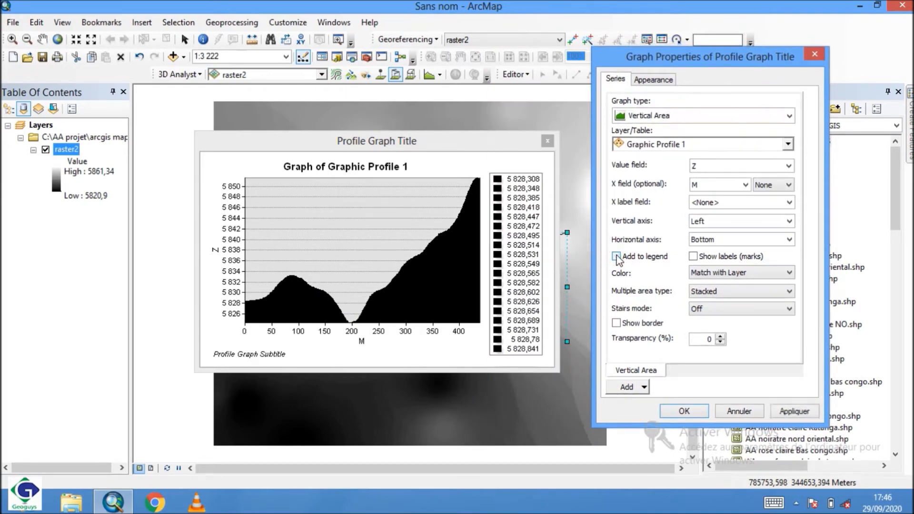
pyautogui.click(794, 411)
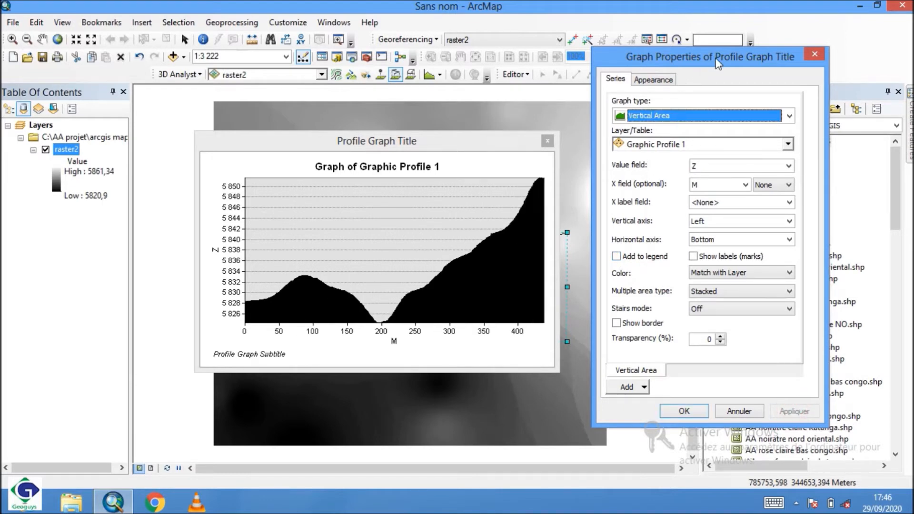
pyautogui.moveTo(719, 58); pyautogui.dragTo(586, 47)
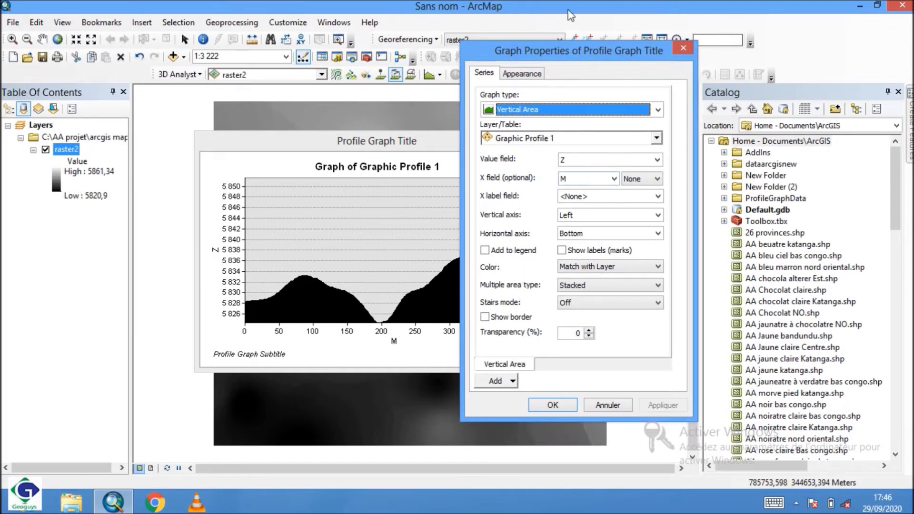
pyautogui.moveTo(579, 49); pyautogui.dragTo(610, 48)
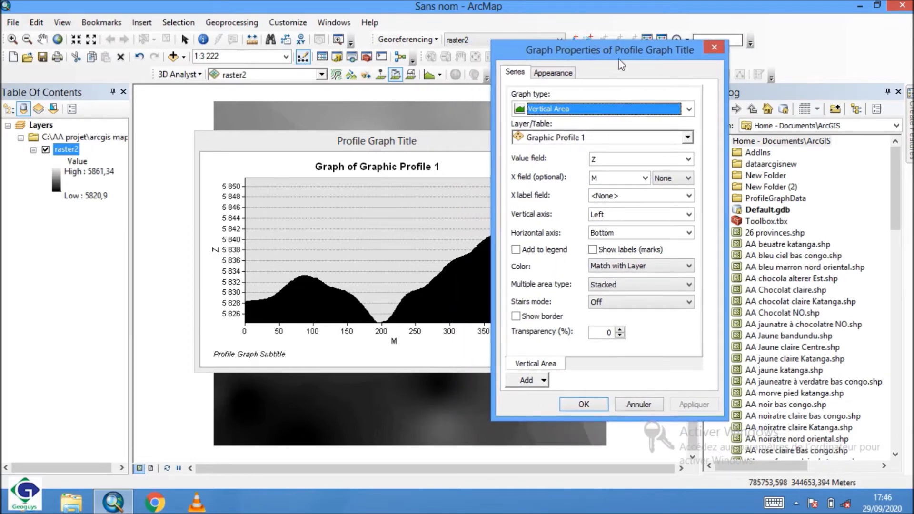
# Step: Switch the graph from Vertical Area to Vertical Line, with Z as Y field and M as X field, and apply the change
pyautogui.click(689, 110)
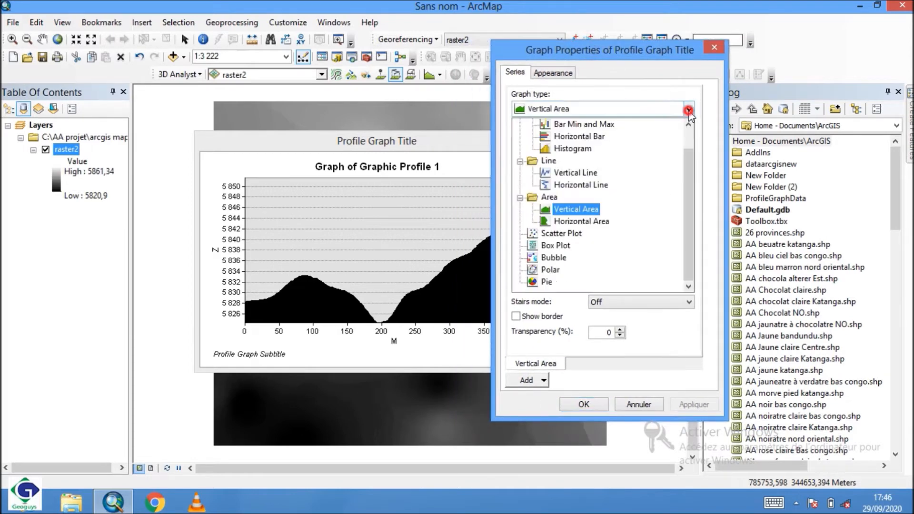
pyautogui.click(580, 177)
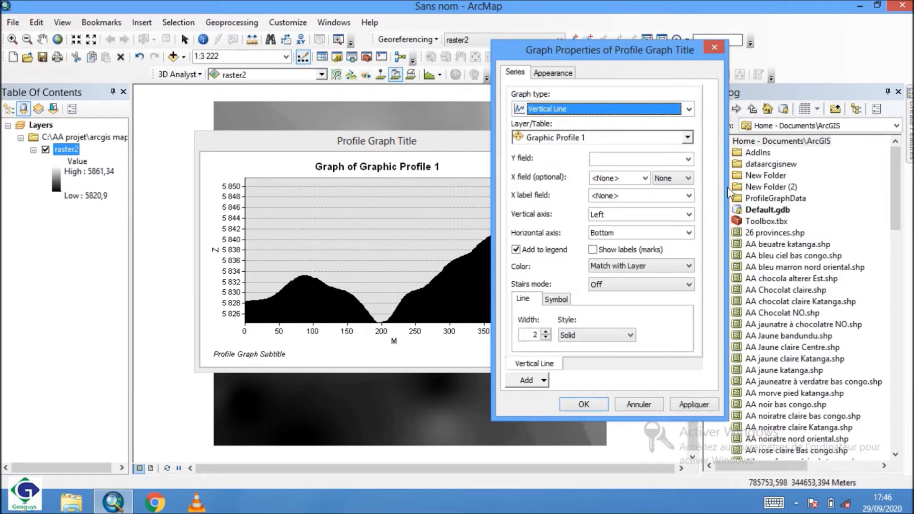
pyautogui.click(688, 158)
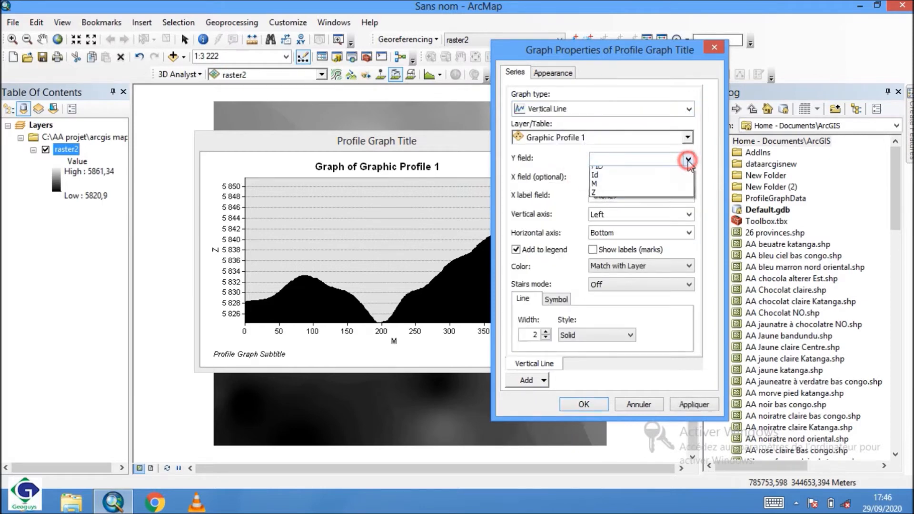
pyautogui.click(598, 197)
pyautogui.click(645, 178)
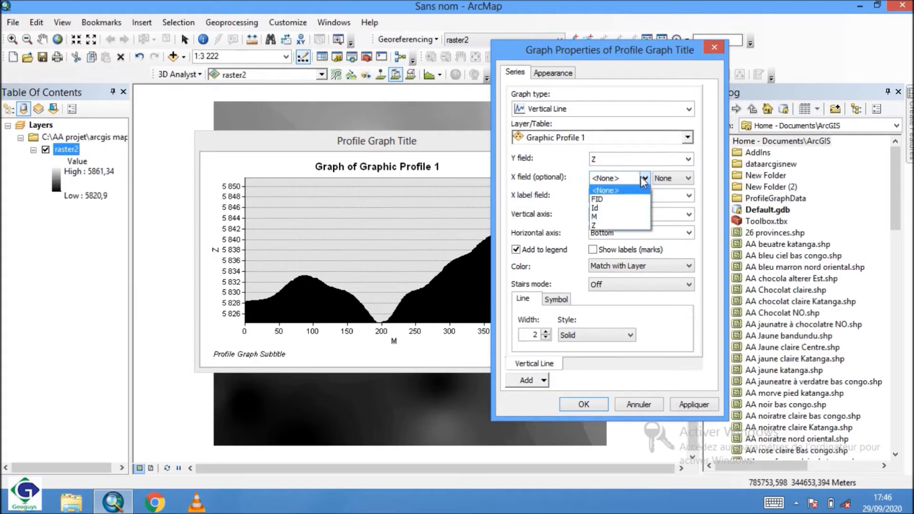
pyautogui.click(594, 217)
pyautogui.click(694, 404)
pyautogui.moveTo(601, 50); pyautogui.dragTo(672, 54)
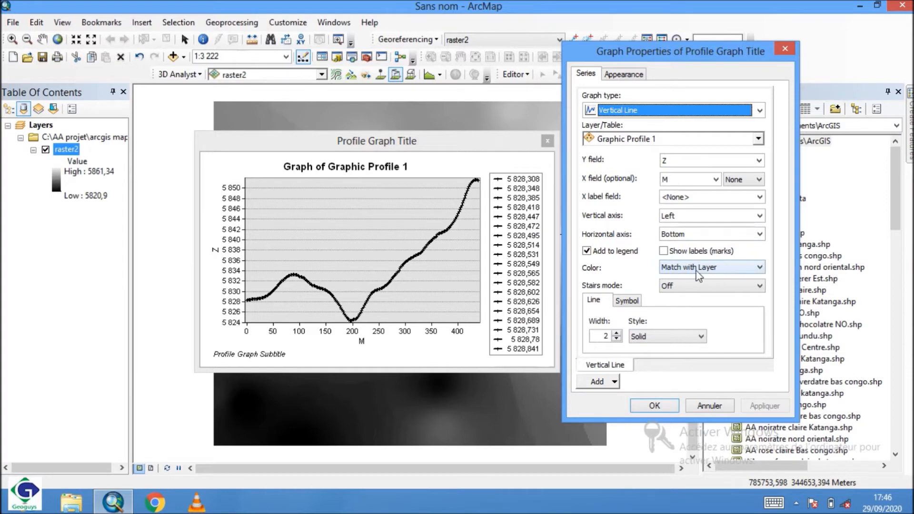
# Step: Colour the Vertical Line series with the Excel palette and apply it to the profile graph
pyautogui.click(760, 268)
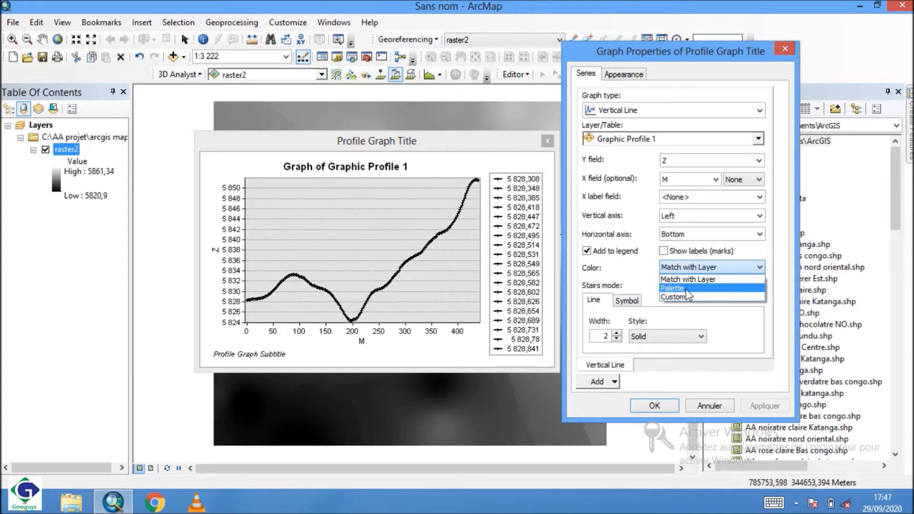
pyautogui.click(686, 289)
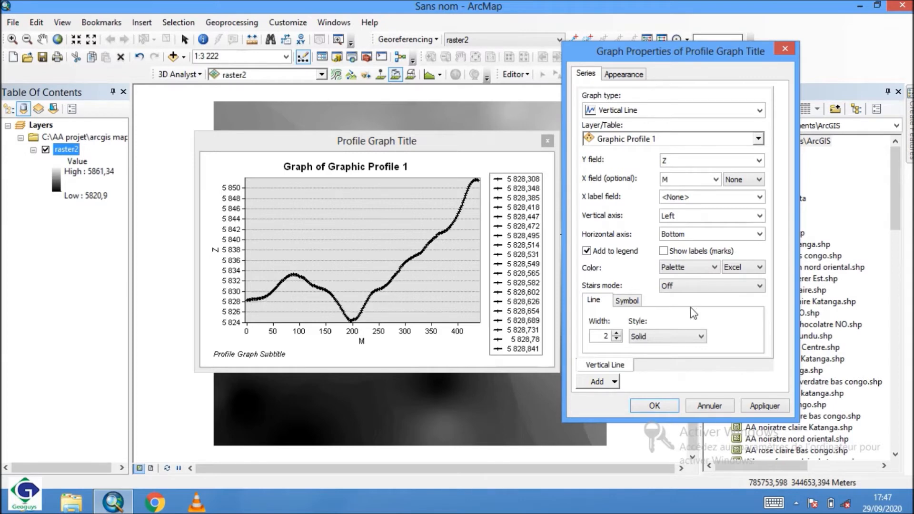
pyautogui.click(768, 407)
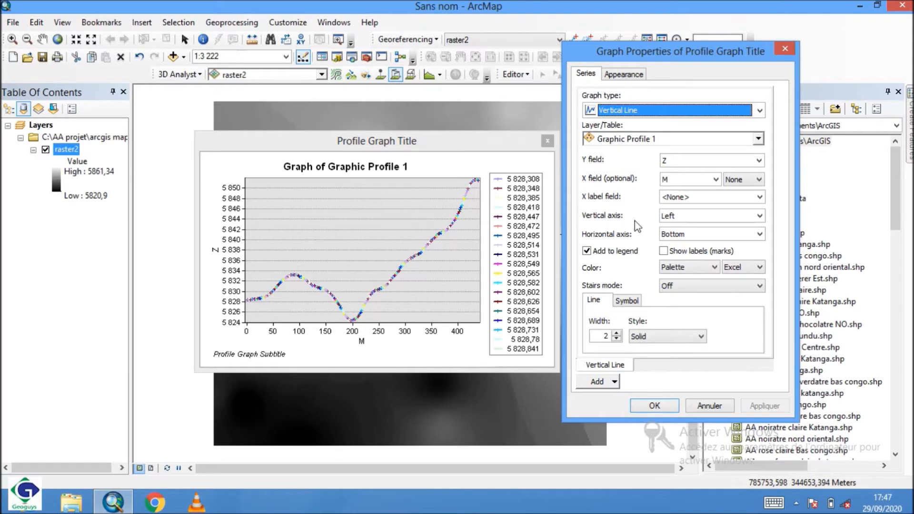
# Step: Set the series colour to Custom, choose dark magenta, and apply it to the profile line
pyautogui.click(715, 267)
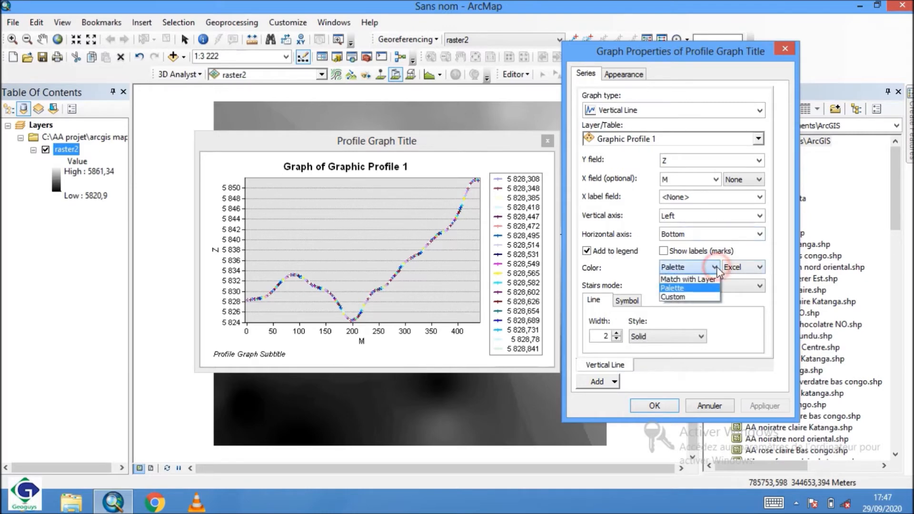
pyautogui.click(688, 296)
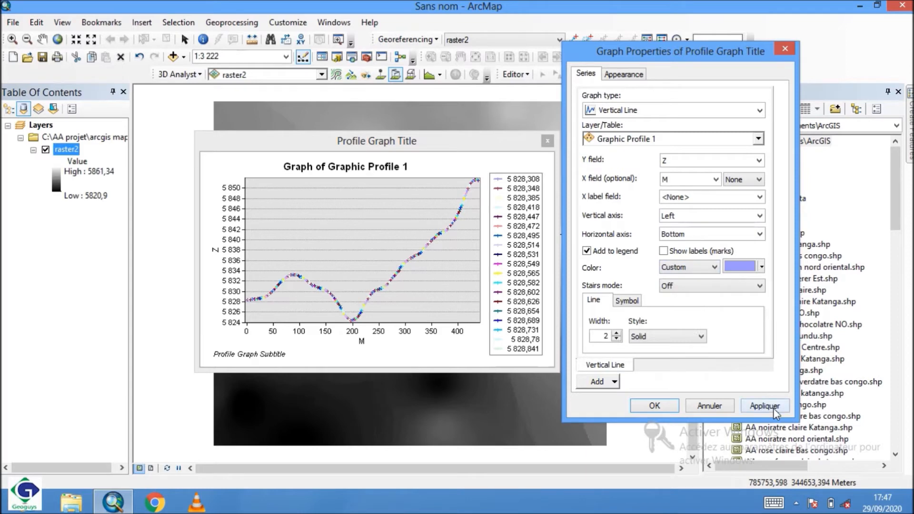
pyautogui.click(764, 406)
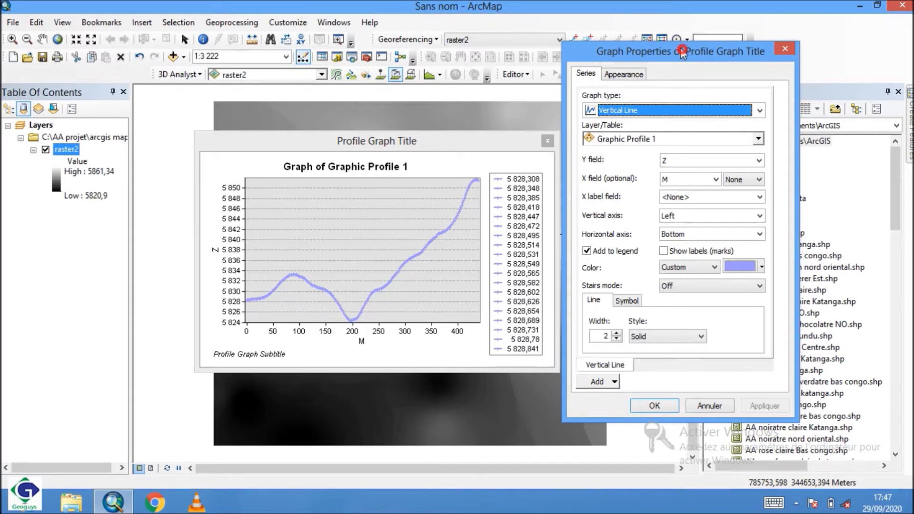
pyautogui.moveTo(682, 49); pyautogui.dragTo(659, 46)
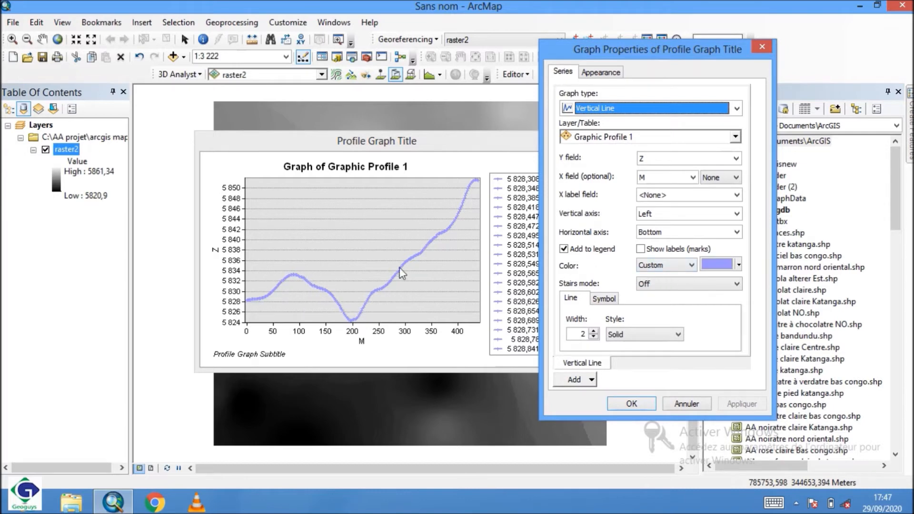
pyautogui.click(723, 269)
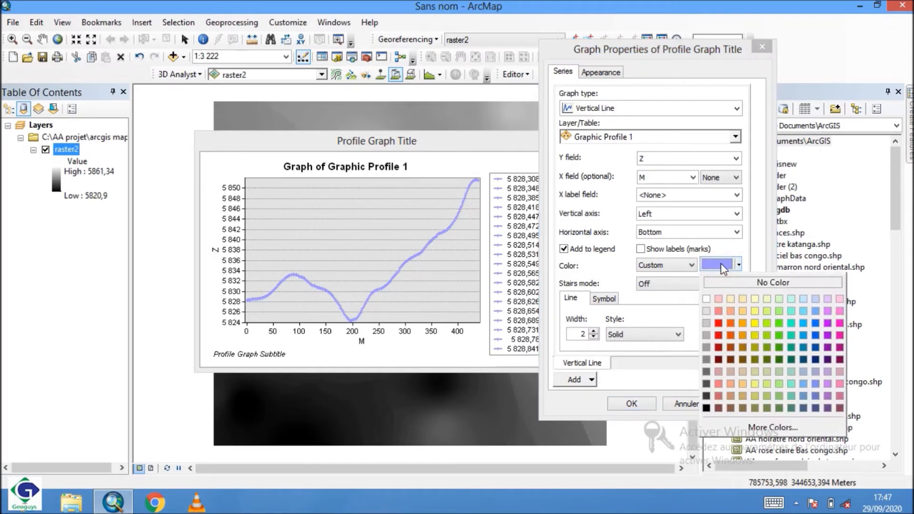
pyautogui.click(839, 359)
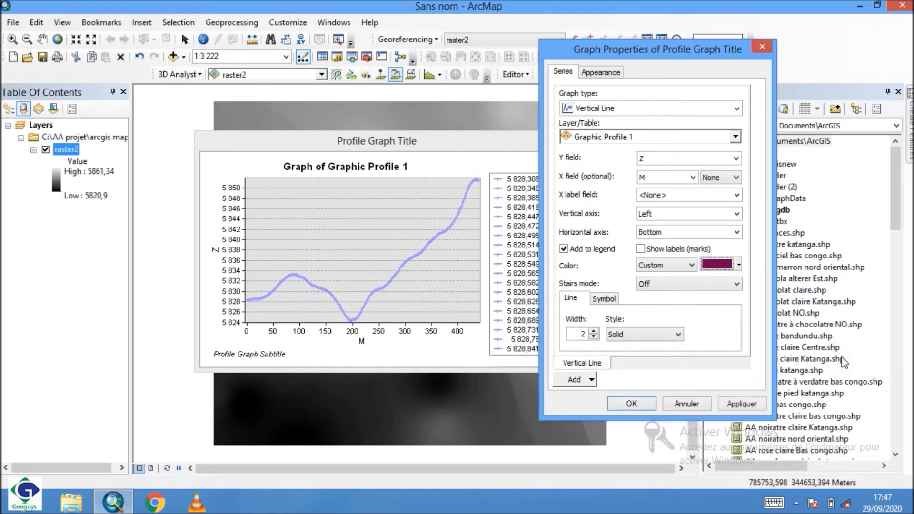
pyautogui.click(741, 404)
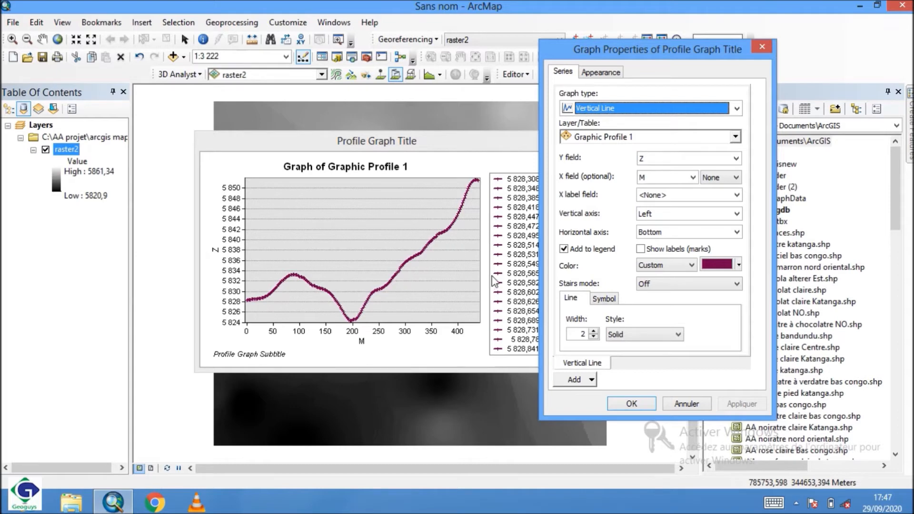
# Step: Try showing value labels on the Vertical Line series, then turn them off and apply the change
pyautogui.click(640, 249)
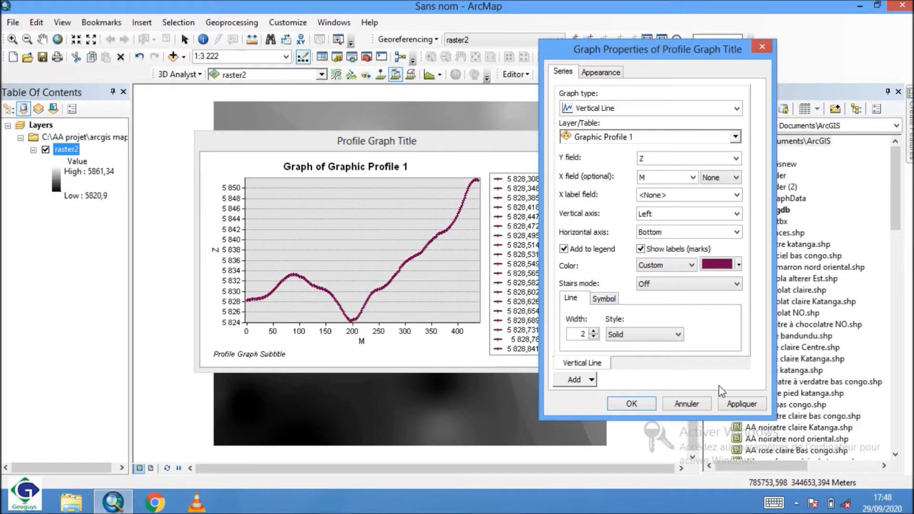
pyautogui.click(741, 403)
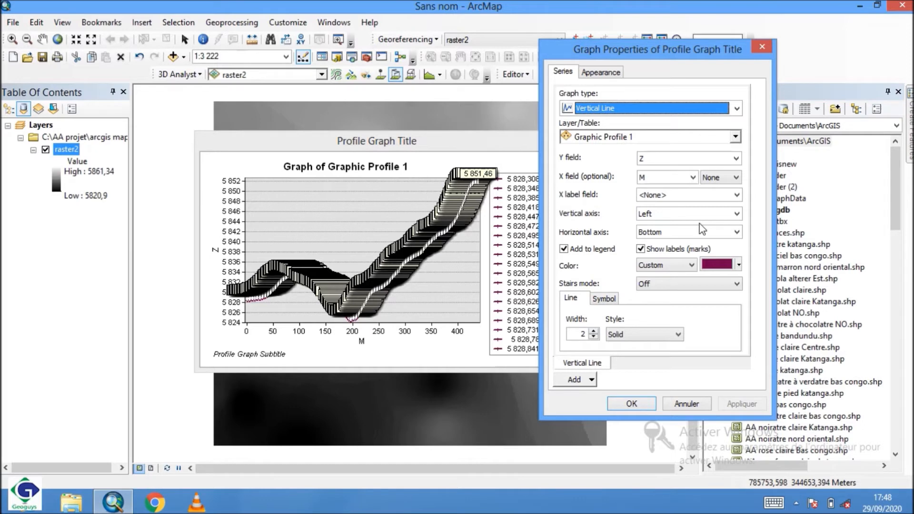
pyautogui.click(640, 249)
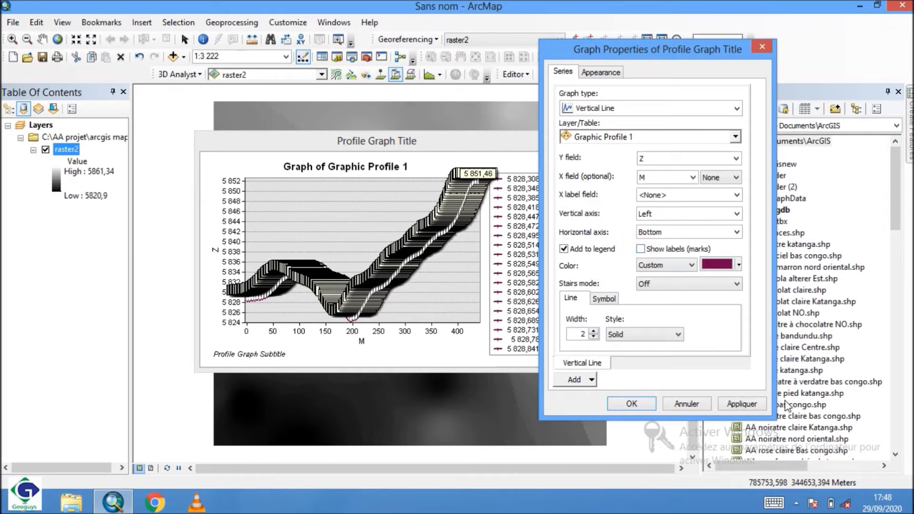
pyautogui.click(743, 404)
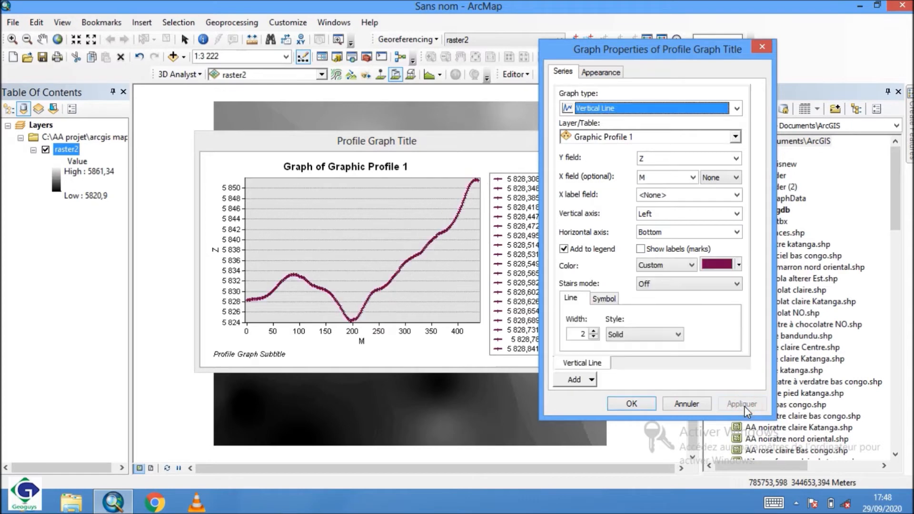
# Step: Enable the 3D view for the profile graph and apply it
pyautogui.click(598, 75)
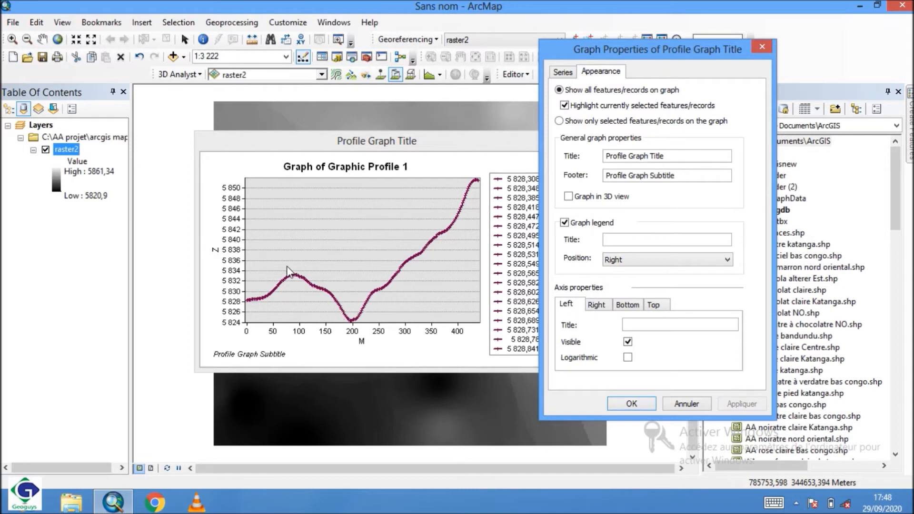
pyautogui.click(573, 200)
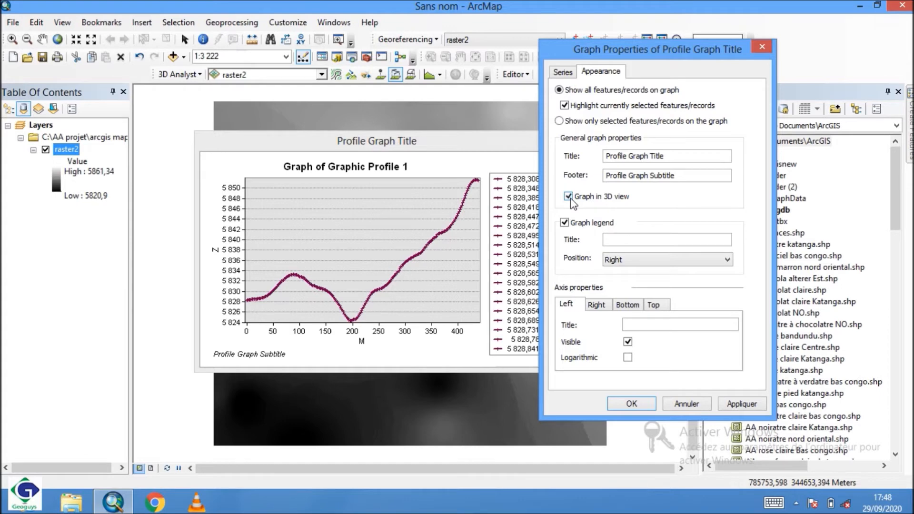
pyautogui.click(741, 404)
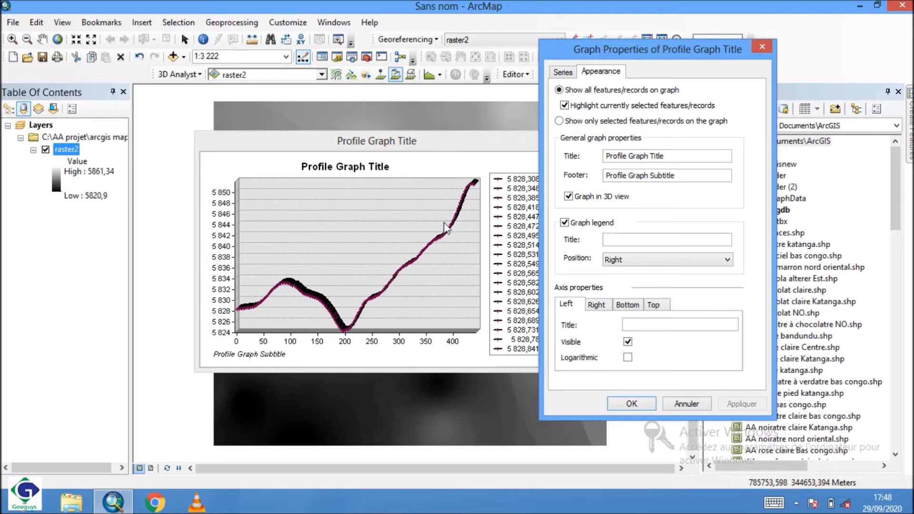
# Step: Switch the Vertical Line series colour from Custom to the Excel palette and apply it to the 3D graph
pyautogui.click(562, 72)
pyautogui.click(691, 265)
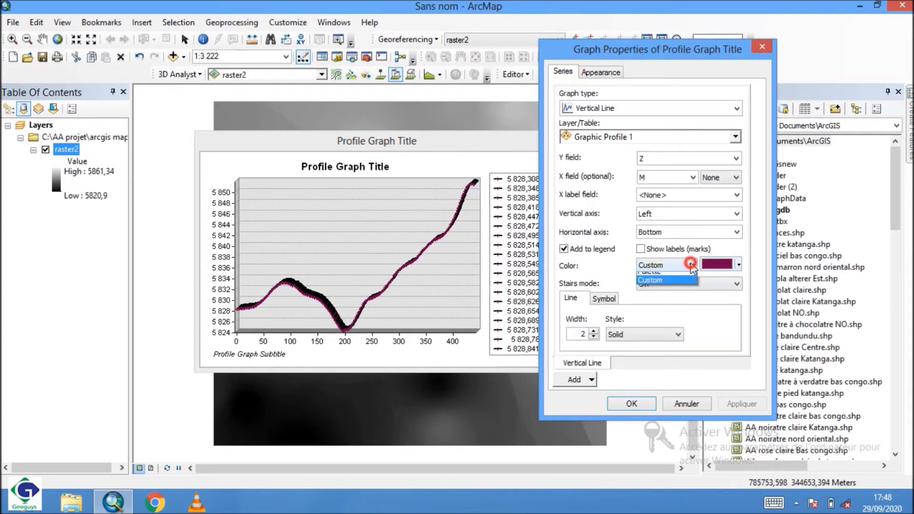
pyautogui.click(665, 290)
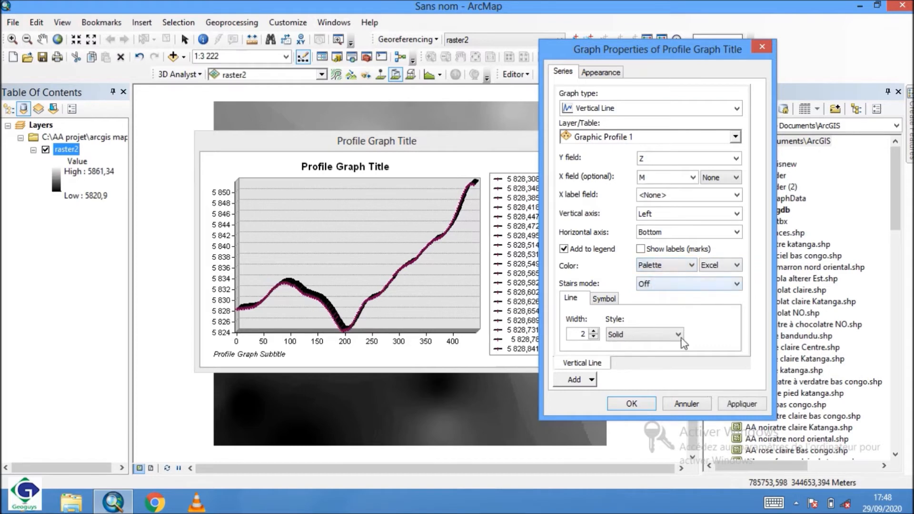
pyautogui.click(742, 404)
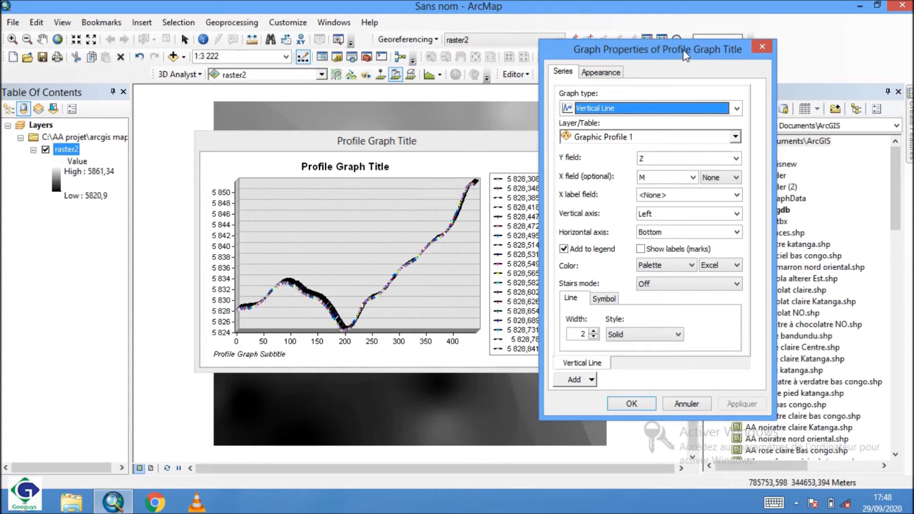
# Step: Review the graph's appearance properties beside the profile graph and close the properties dialog
pyautogui.moveTo(685, 55)
pyautogui.mouseDown()
pyautogui.moveTo(641, 50)
pyautogui.moveTo(684, 52)
pyautogui.mouseUp()
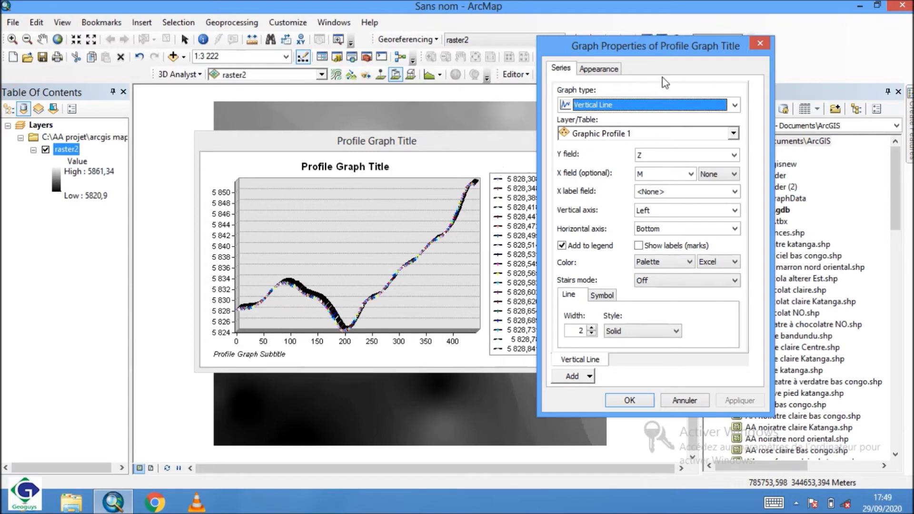
pyautogui.moveTo(689, 51); pyautogui.dragTo(547, 61)
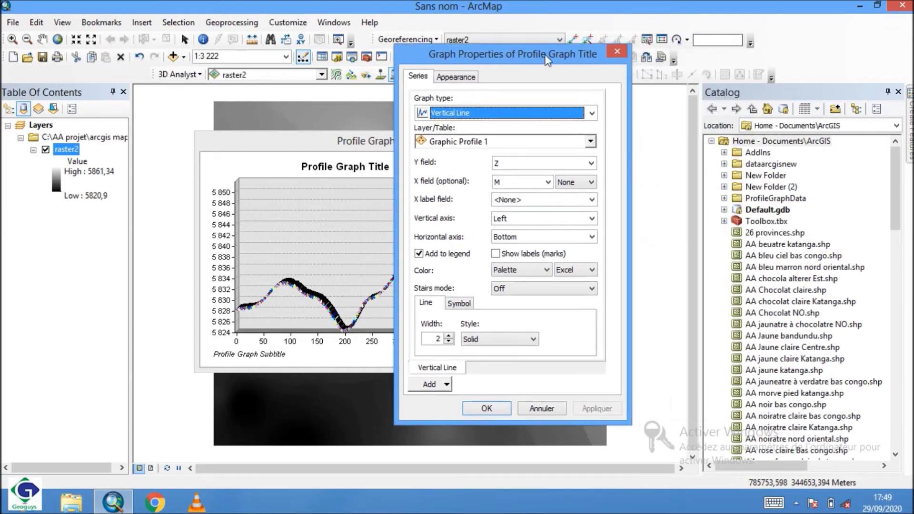
pyautogui.click(466, 77)
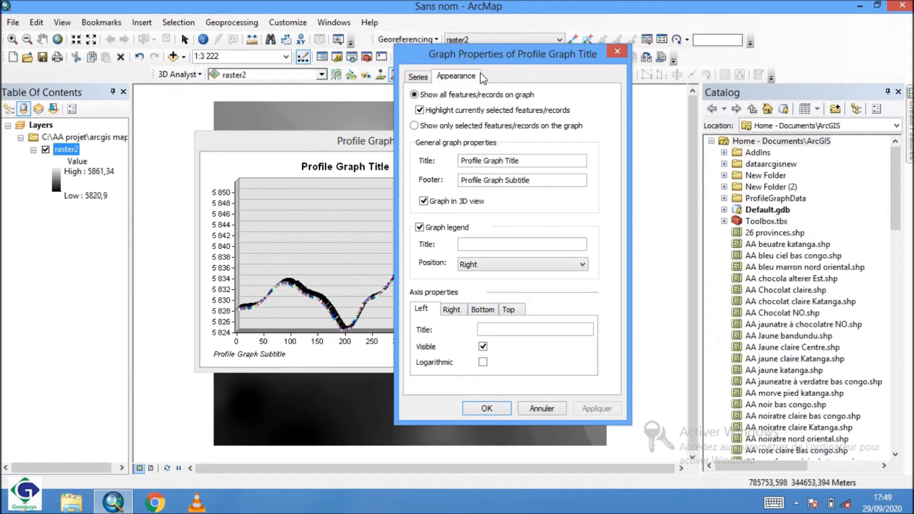
pyautogui.moveTo(526, 56); pyautogui.dragTo(654, 53)
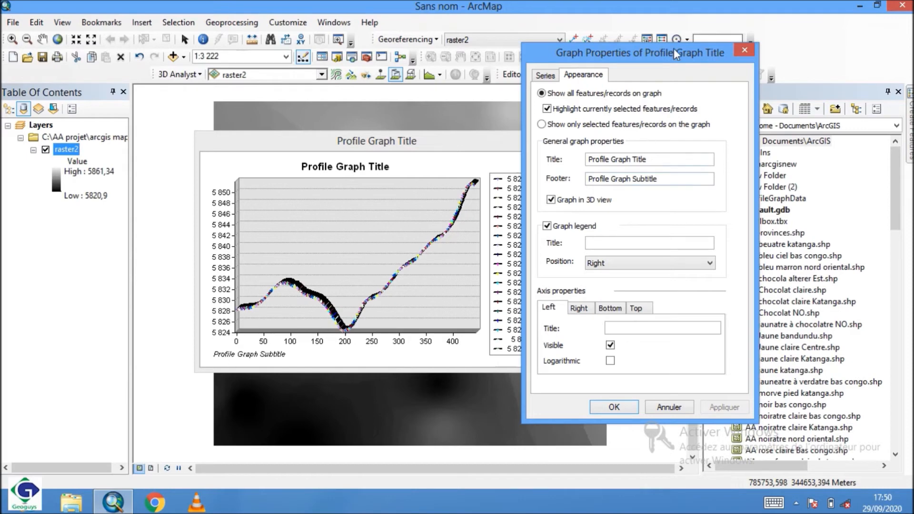
pyautogui.moveTo(673, 49); pyautogui.dragTo(578, 42)
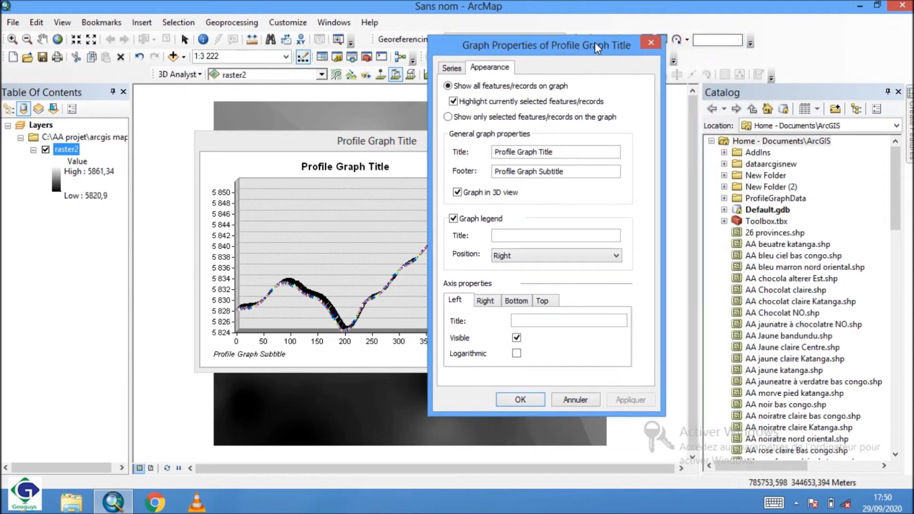
pyautogui.click(650, 45)
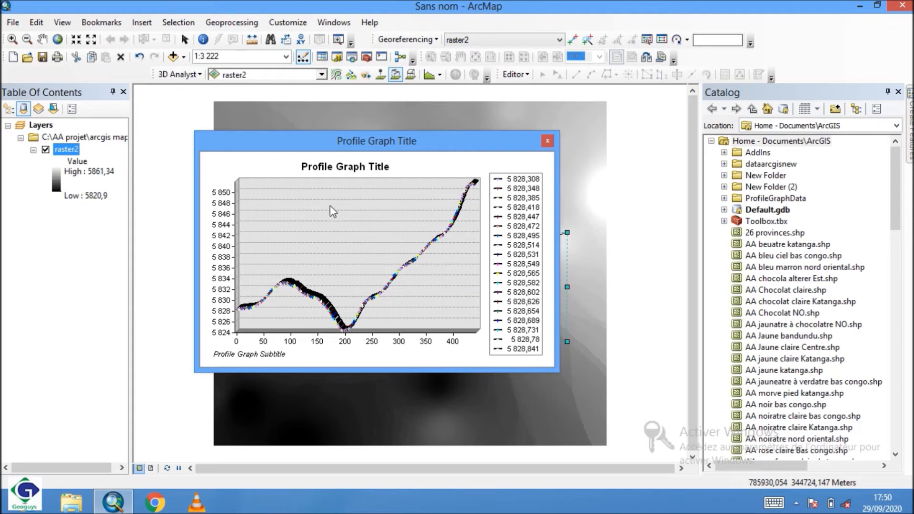
# Step: Open the profile graph's advanced properties and display the available chart themes
pyautogui.rightClick(375, 215)
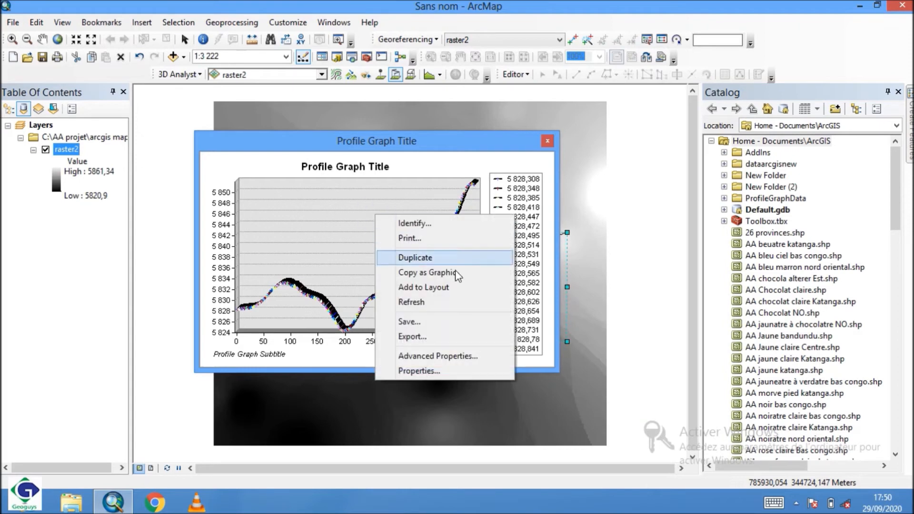
pyautogui.click(429, 369)
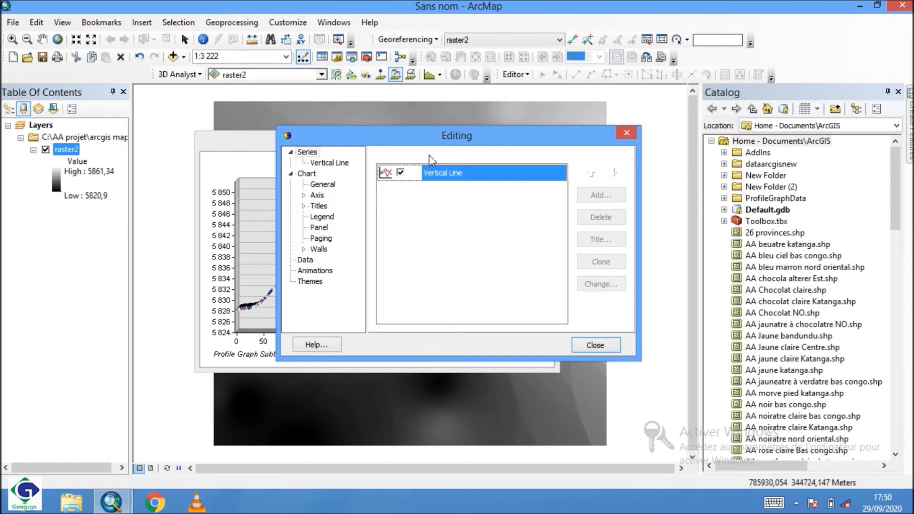
pyautogui.moveTo(423, 134); pyautogui.dragTo(578, 137)
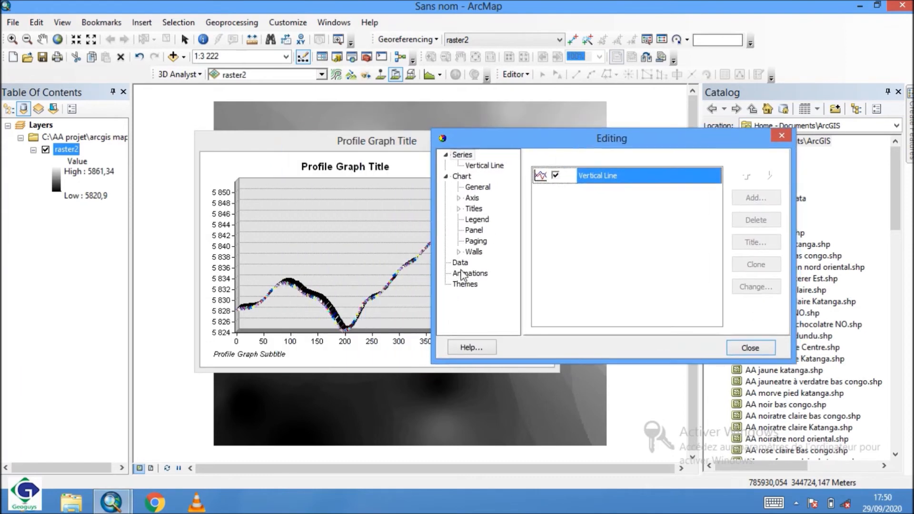
pyautogui.click(465, 284)
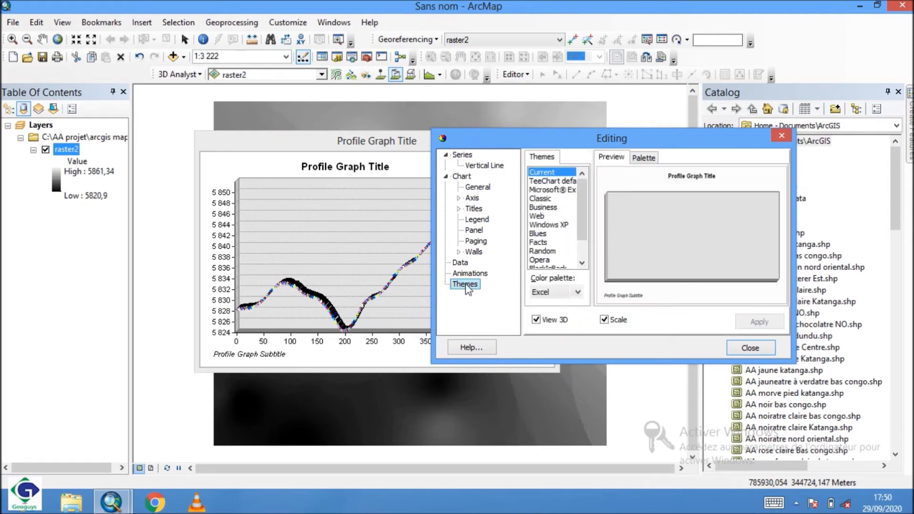
# Step: Preview the built-in chart themes, including Business, Windows XP, Facts, Opera, Gray scale, BlackIsBack, Speed and Random
pyautogui.click(548, 182)
pyautogui.click(548, 190)
pyautogui.click(543, 207)
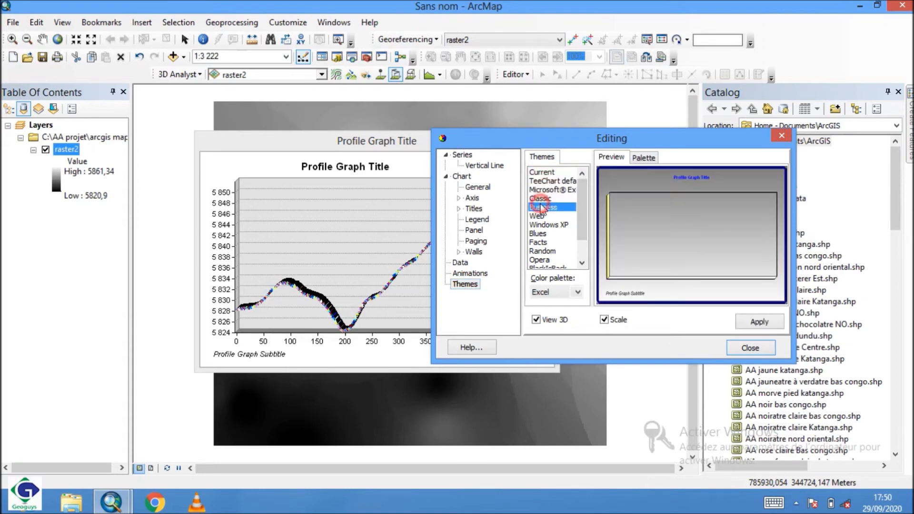
pyautogui.click(540, 216)
pyautogui.click(539, 225)
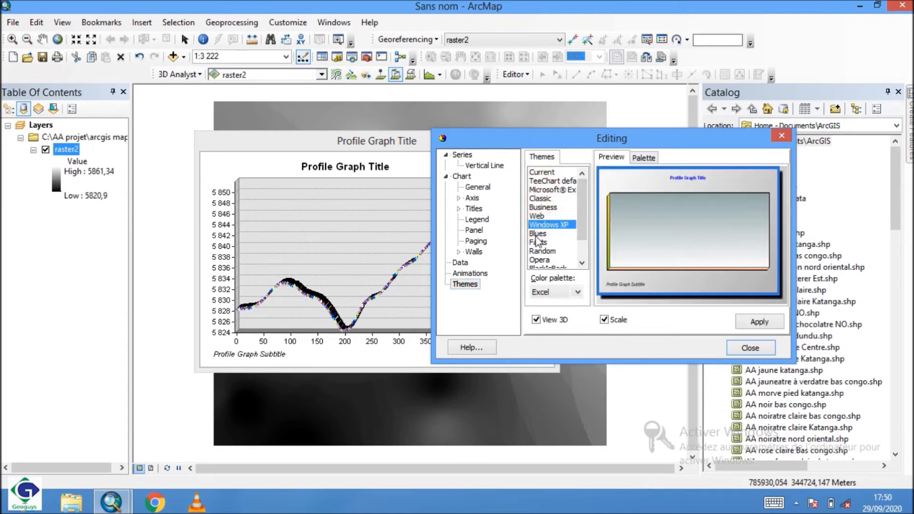
pyautogui.click(537, 234)
pyautogui.click(537, 241)
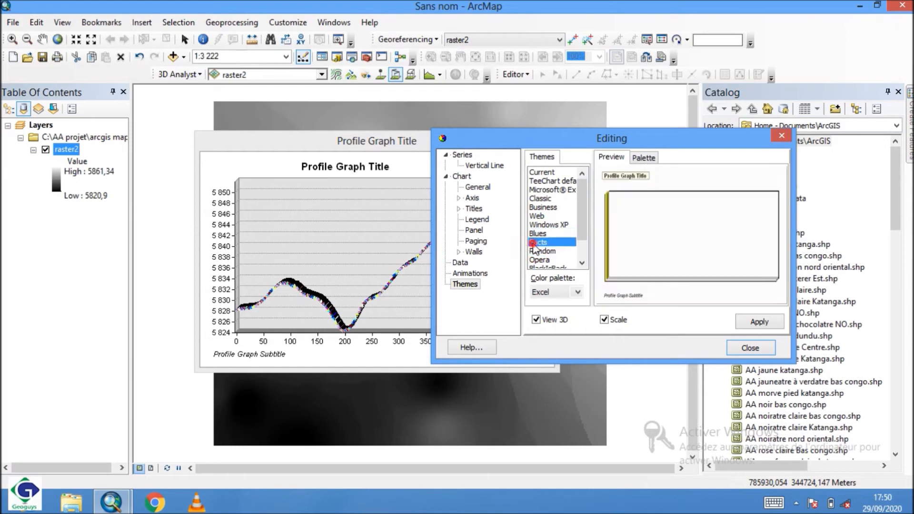
pyautogui.click(537, 250)
pyautogui.click(540, 259)
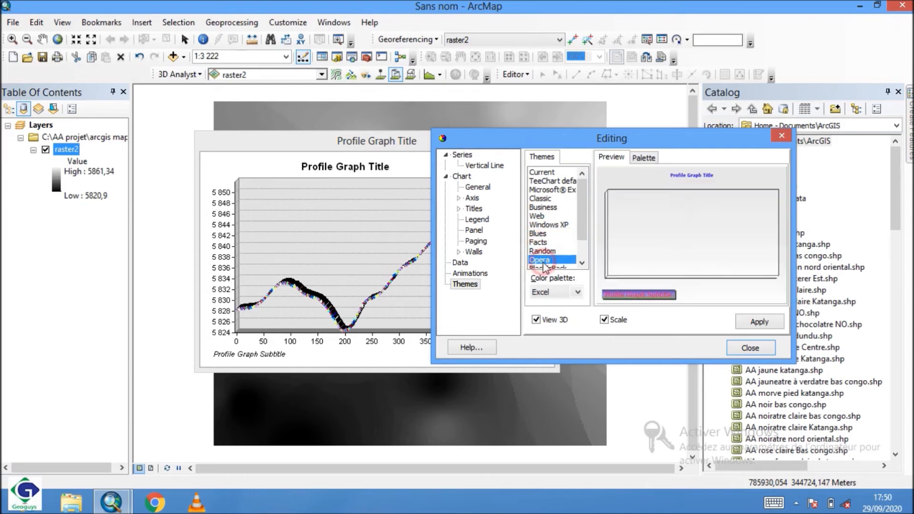
pyautogui.click(581, 263)
pyautogui.click(581, 264)
pyautogui.click(581, 263)
pyautogui.click(560, 251)
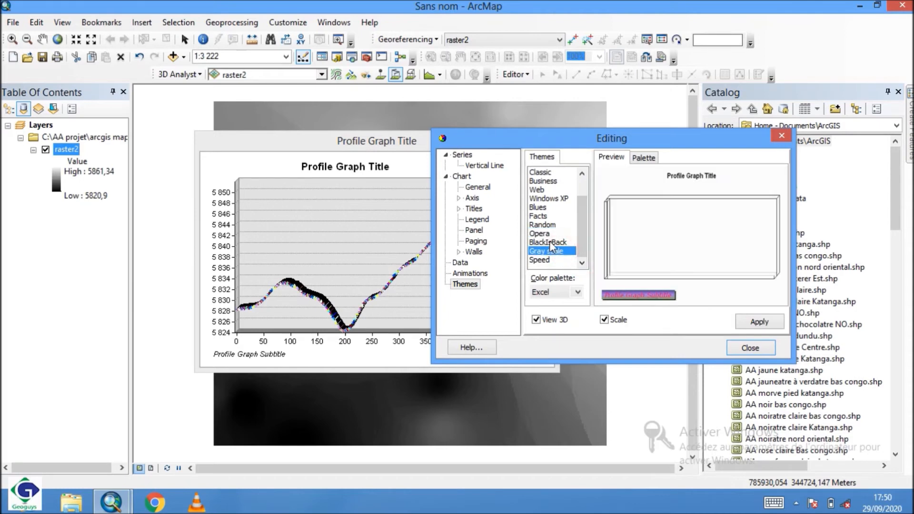
pyautogui.click(545, 241)
pyautogui.click(540, 260)
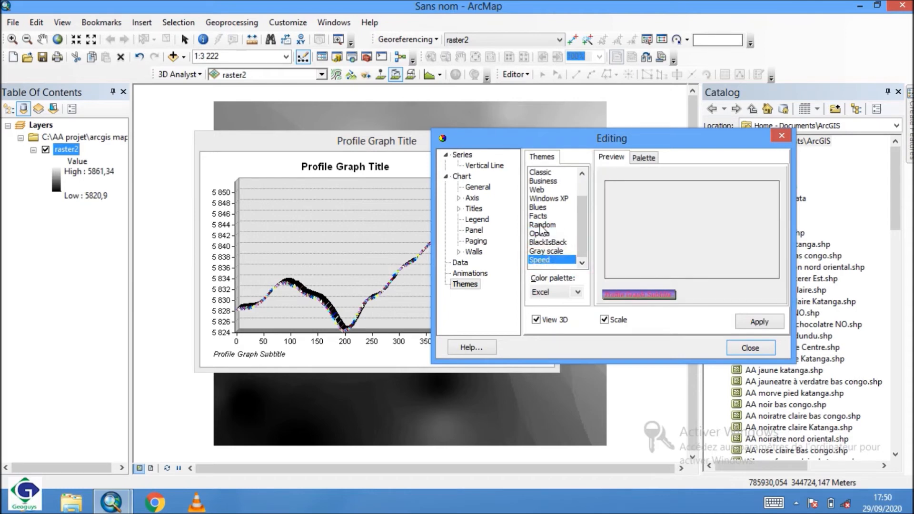
pyautogui.click(541, 225)
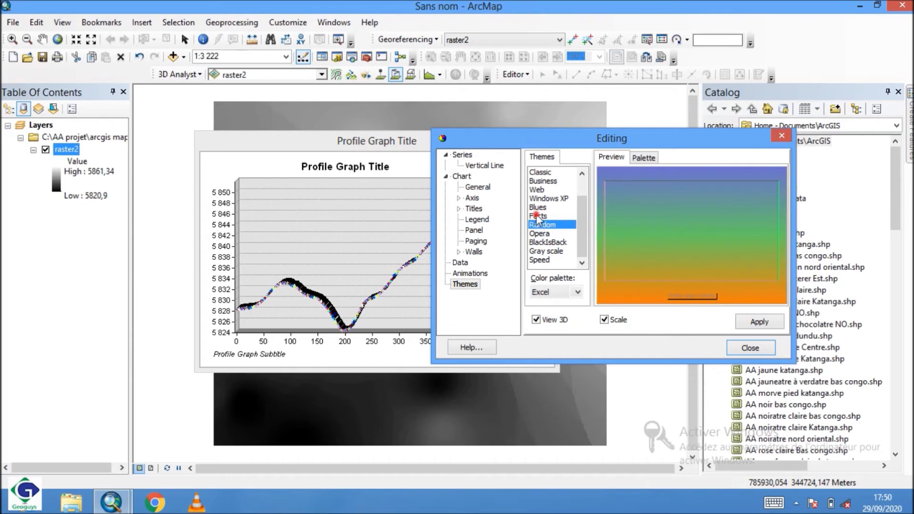
pyautogui.click(538, 216)
# Step: Apply the Blues theme to the profile graph and uncover the whole graph to check it
pyautogui.click(539, 207)
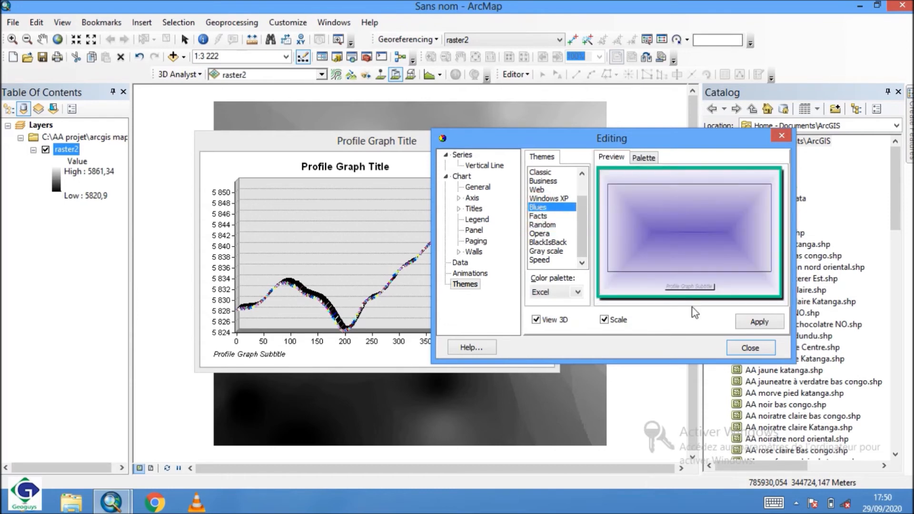
pyautogui.click(759, 322)
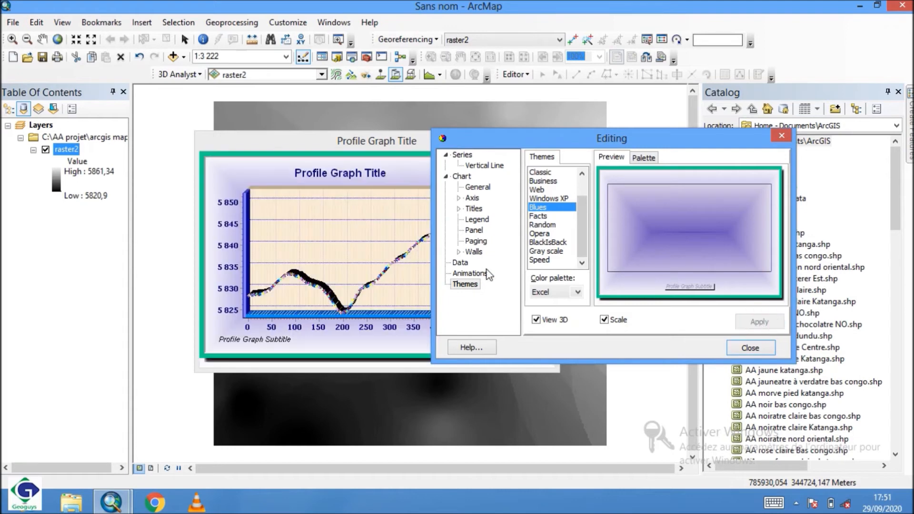
pyautogui.moveTo(493, 135); pyautogui.dragTo(616, 169)
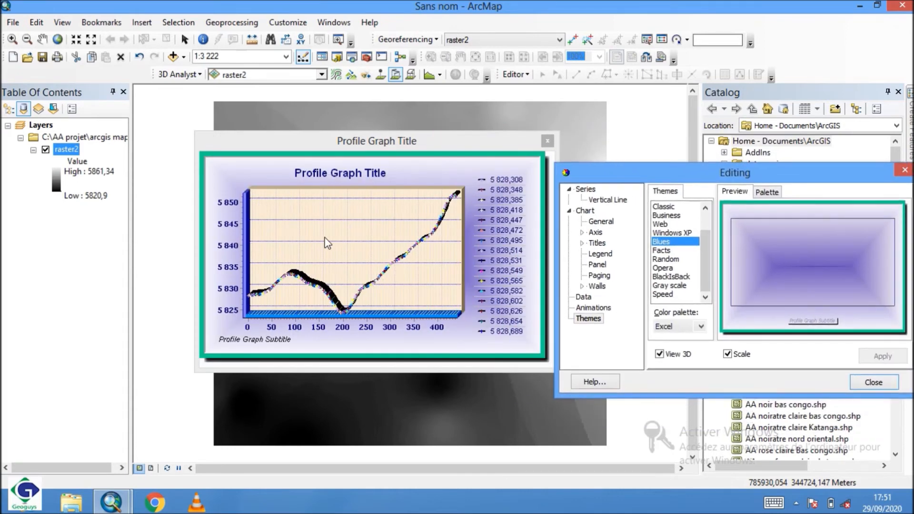
# Step: Review the chart's general and axis settings in the profile graph's advanced properties
pyautogui.moveTo(794, 175); pyautogui.dragTo(603, 165)
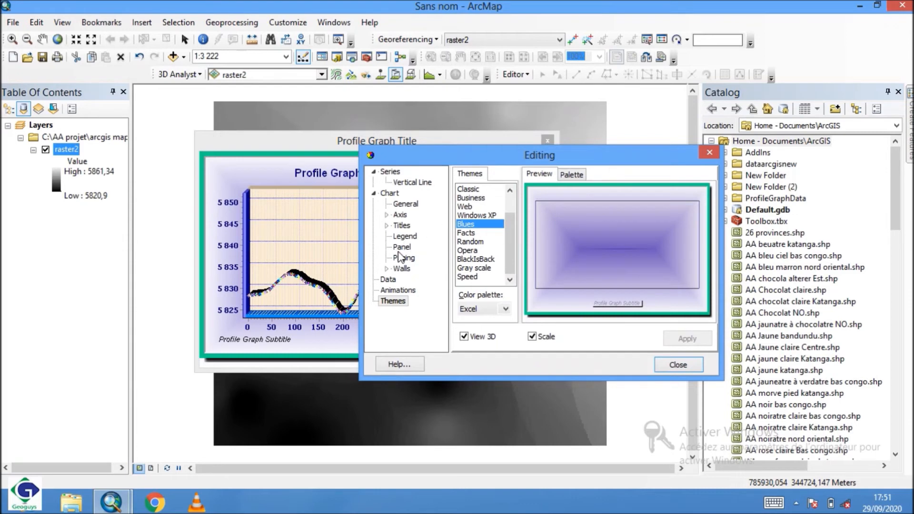
pyautogui.click(398, 205)
pyautogui.click(400, 215)
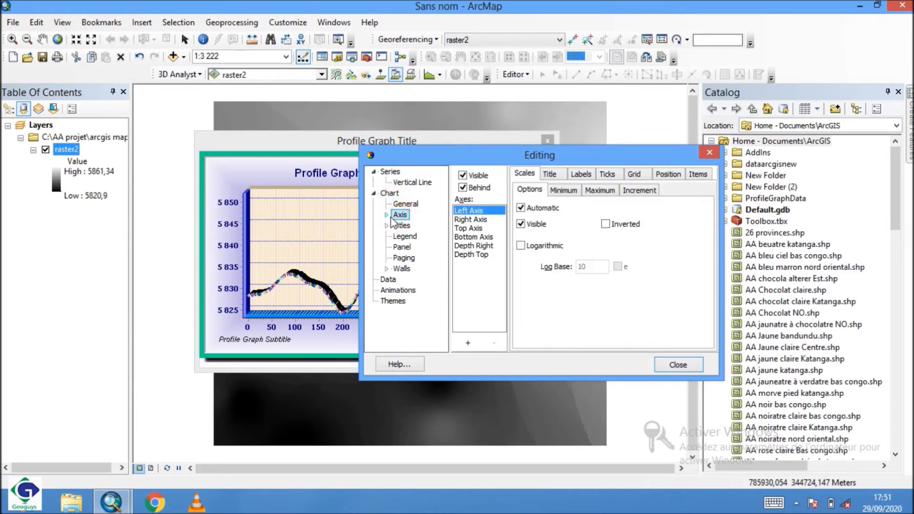
pyautogui.moveTo(492, 161); pyautogui.dragTo(540, 157)
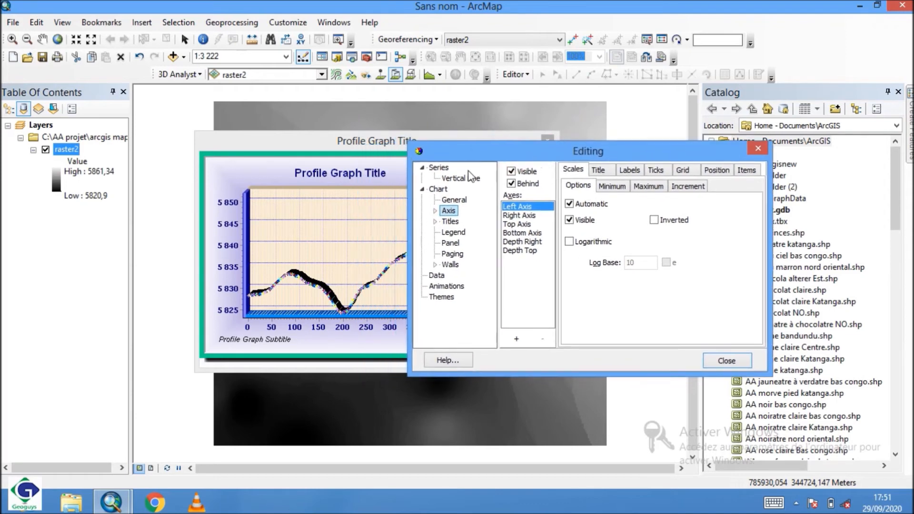
pyautogui.click(440, 169)
pyautogui.click(447, 200)
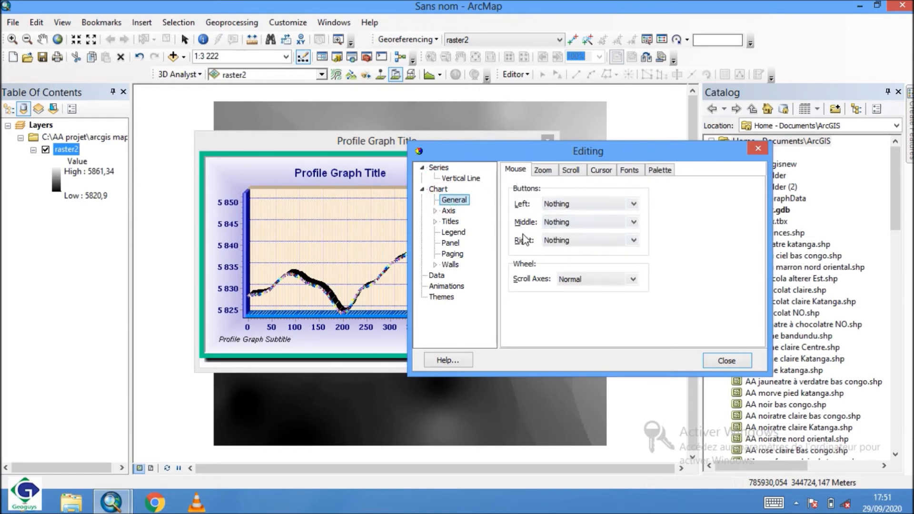
# Step: Clear the existing main title text of the profile graph
pyautogui.click(448, 223)
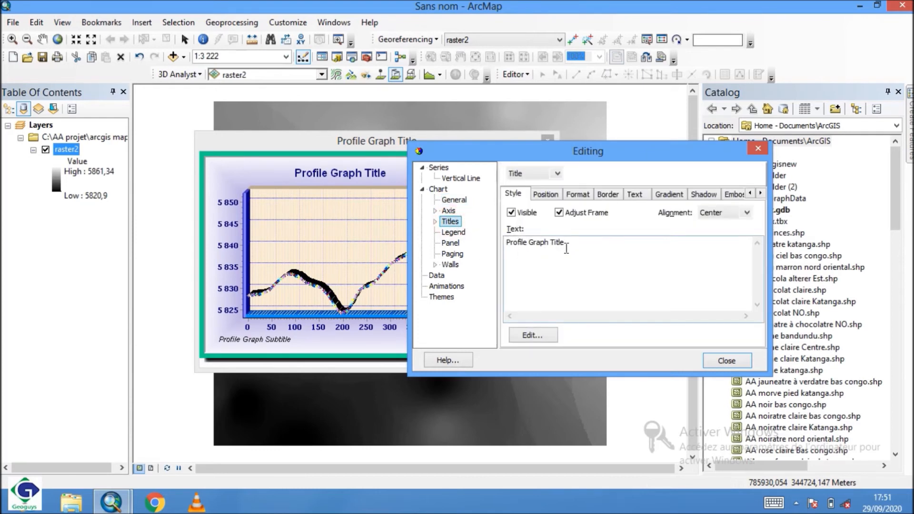
pyautogui.moveTo(580, 154); pyautogui.dragTo(666, 165)
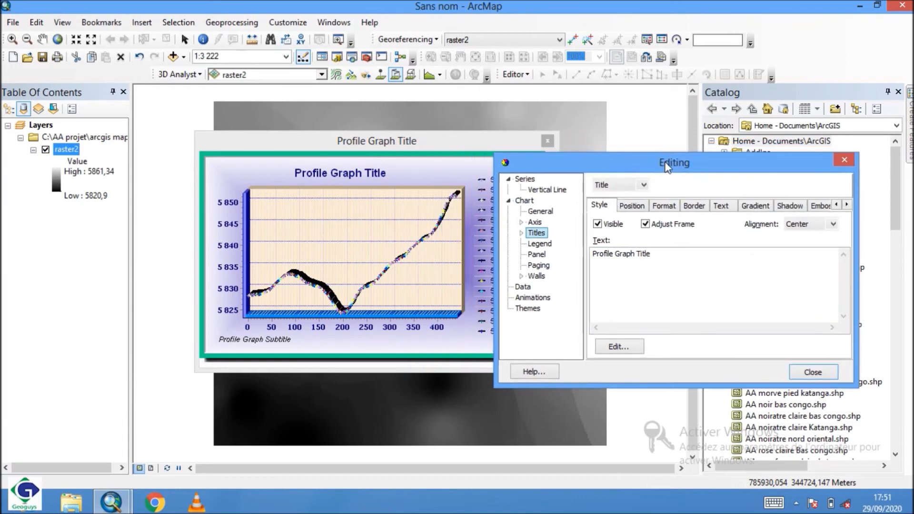
pyautogui.click(656, 260)
pyautogui.press('BackSpace')
pyautogui.press('BackSpace')
pyautogui.press('BackSpace')
pyautogui.press('BackSpace')
pyautogui.press('BackSpace')
pyautogui.press('BackSpace')
pyautogui.press('BackSpace')
pyautogui.press('BackSpace')
pyautogui.press('BackSpace')
pyautogui.press('BackSpace')
pyautogui.press('BackSpace')
pyautogui.press('BackSpace')
pyautogui.press('BackSpace')
pyautogui.press('BackSpace')
pyautogui.press('BackSpace')
pyautogui.press('BackSpace')
pyautogui.press('BackSpace')
pyautogui.press('BackSpace')
pyautogui.press('BackSpace')
pyautogui.press('BackSpace')
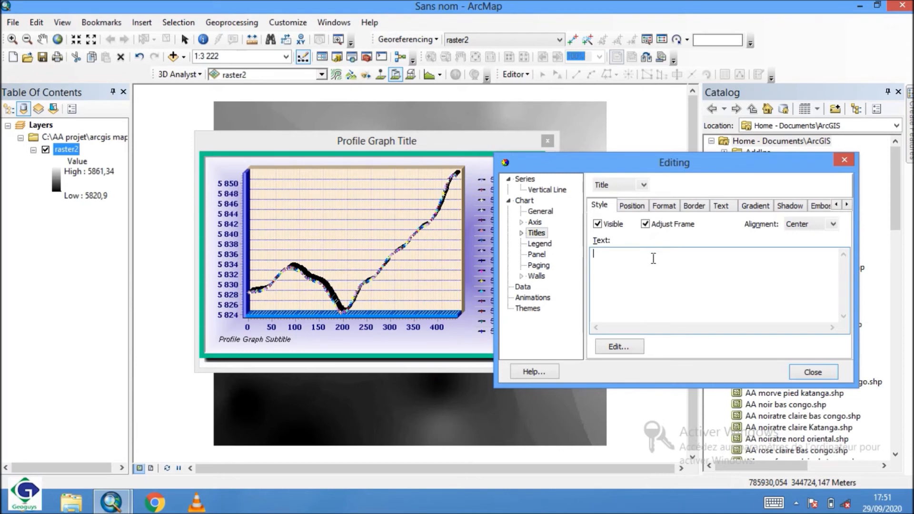
pyautogui.write('SECT')
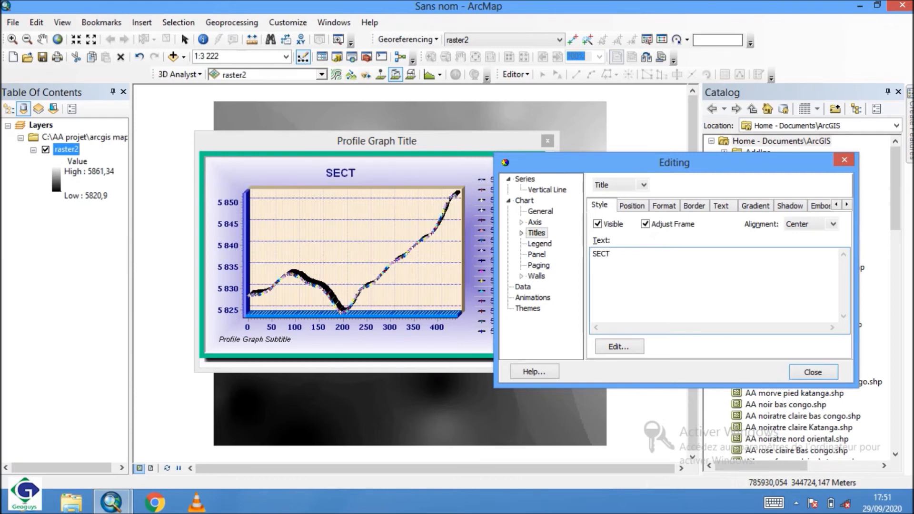
pyautogui.write('ION')
pyautogui.press('BackSpace')
pyautogui.press('BackSpace')
pyautogui.press('BackSpace')
pyautogui.press('BackSpace')
pyautogui.press('BackSpace')
pyautogui.press('BackSpace')
pyautogui.press('BackSpace')
# Step: Set the profile graph's main title to PROFIL TOPO
pyautogui.write('PROFIL TOPO')
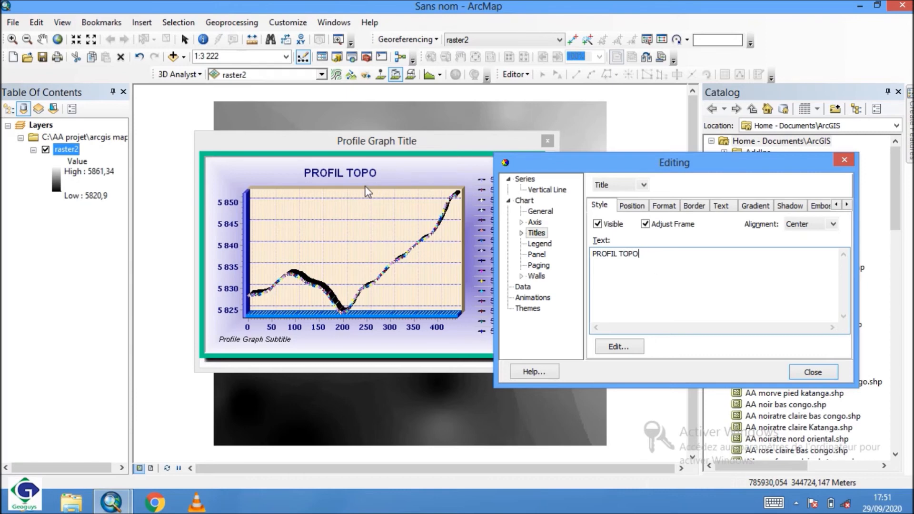
pyautogui.moveTo(703, 167)
pyautogui.mouseDown()
pyautogui.moveTo(682, 163)
pyautogui.moveTo(698, 162)
pyautogui.mouseUp()
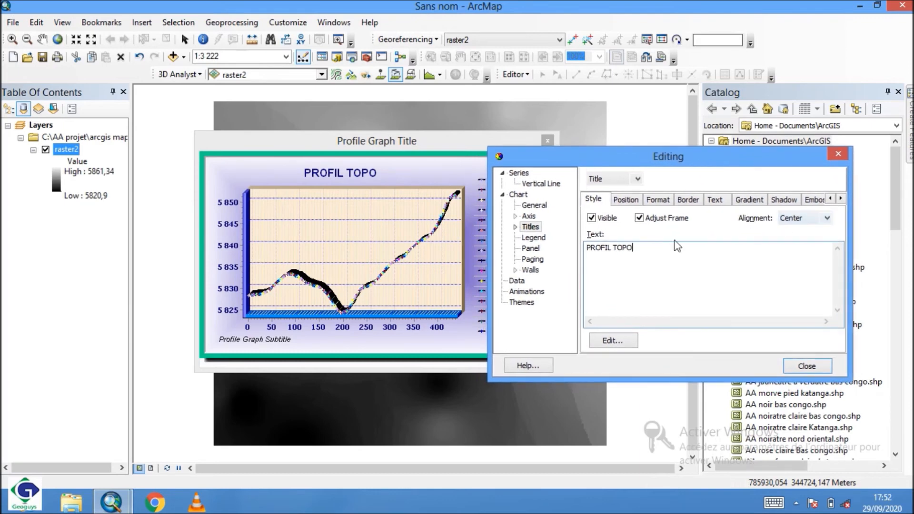
# Step: Try Right and Left alignment for the graph title and set it back to Center
pyautogui.click(826, 218)
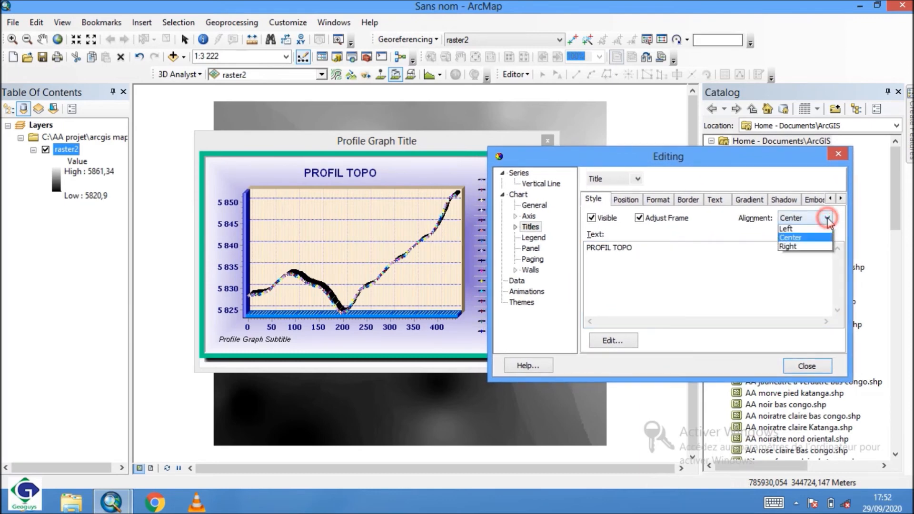
pyautogui.click(796, 248)
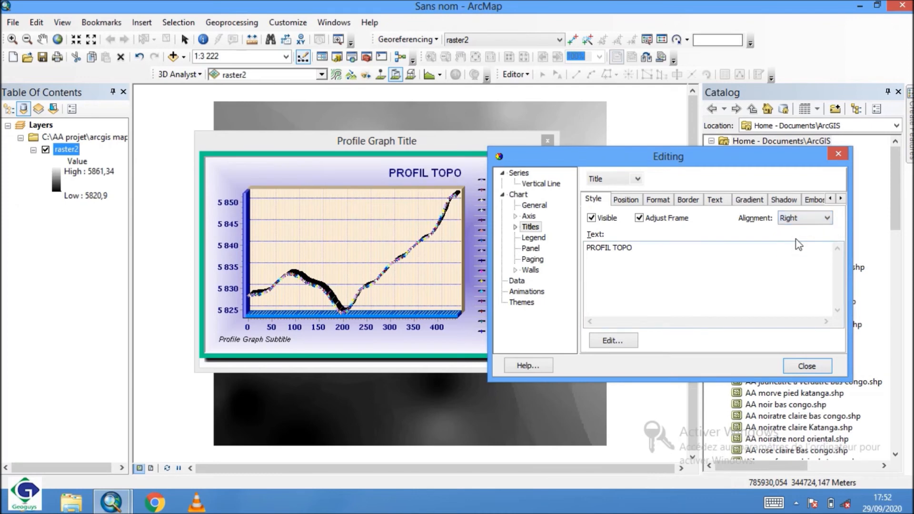
pyautogui.click(826, 217)
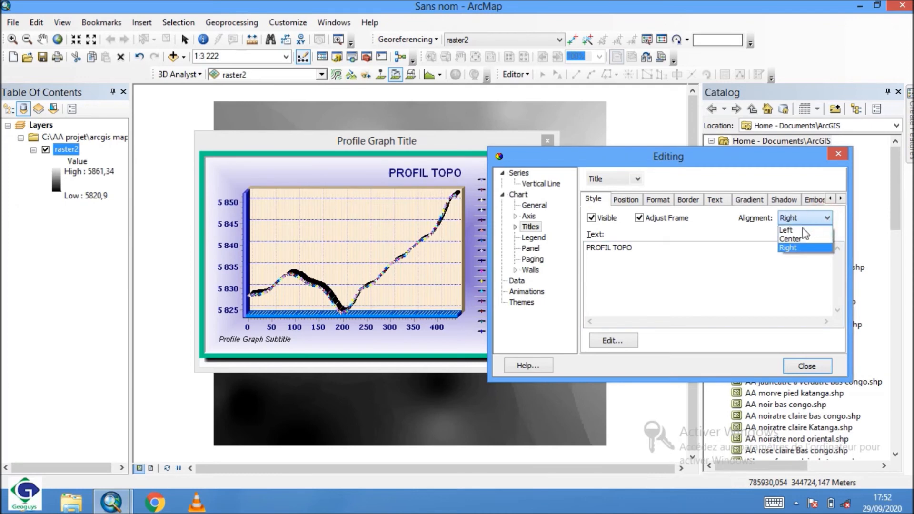
pyautogui.click(803, 231)
pyautogui.click(827, 218)
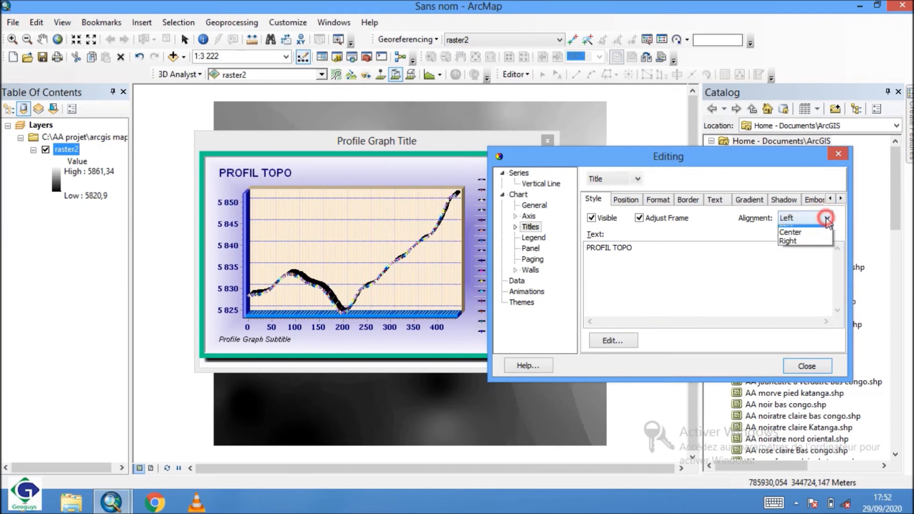
pyautogui.click(792, 240)
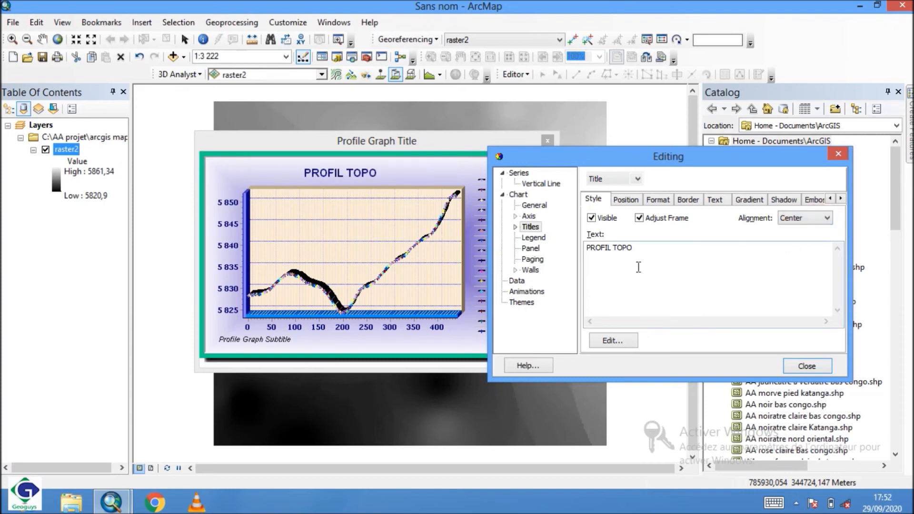
# Step: Examine the settings of the graph's title, subtitle, subfoot and footer, including the footer's text editor, without entering text
pyautogui.click(516, 227)
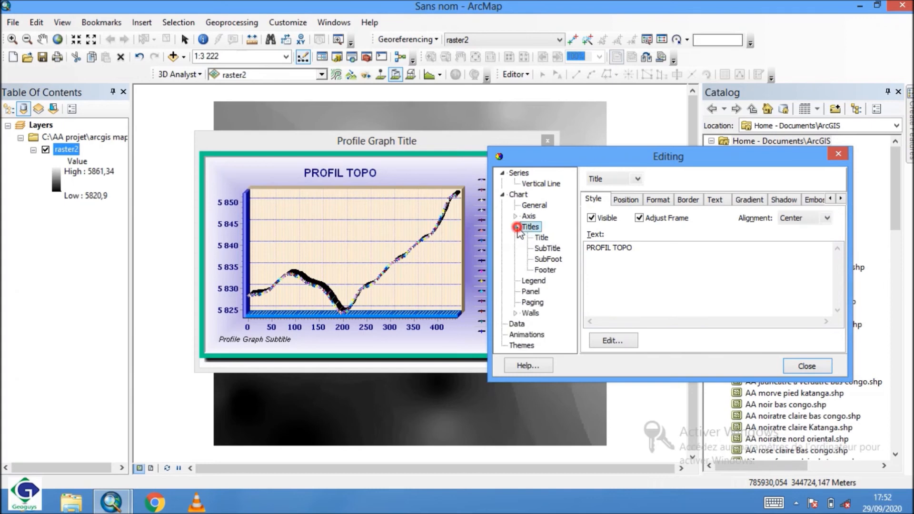
pyautogui.click(542, 238)
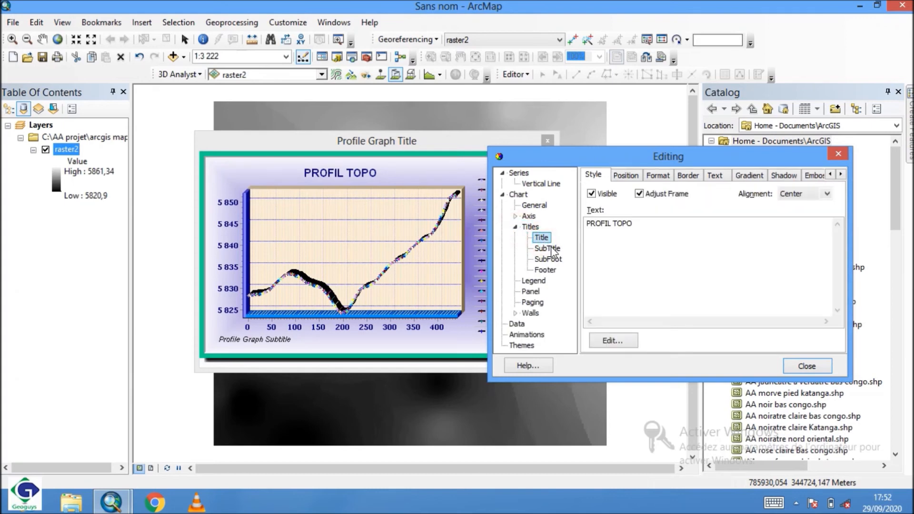
pyautogui.click(551, 248)
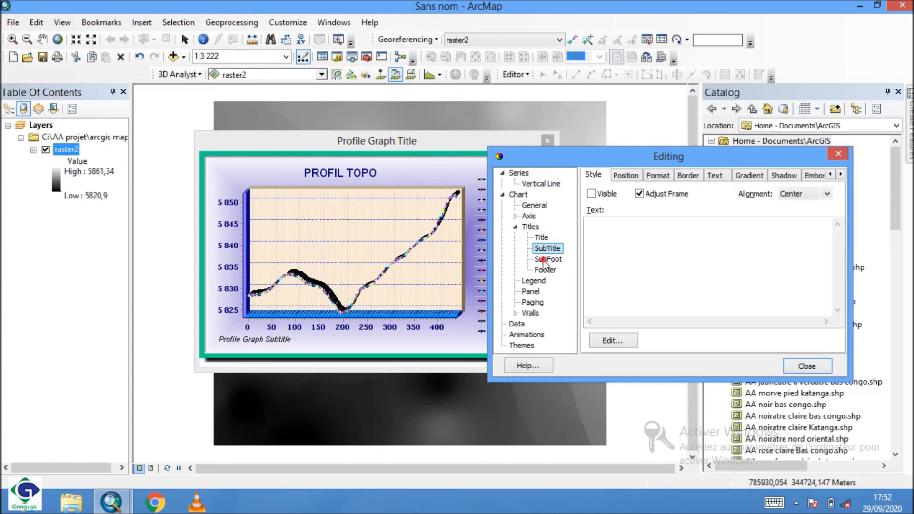
pyautogui.click(543, 260)
pyautogui.click(545, 271)
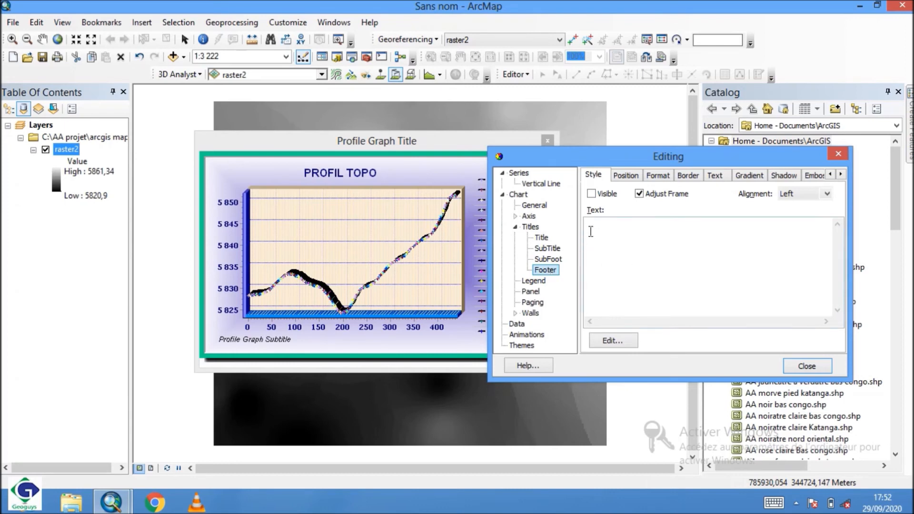
pyautogui.click(618, 345)
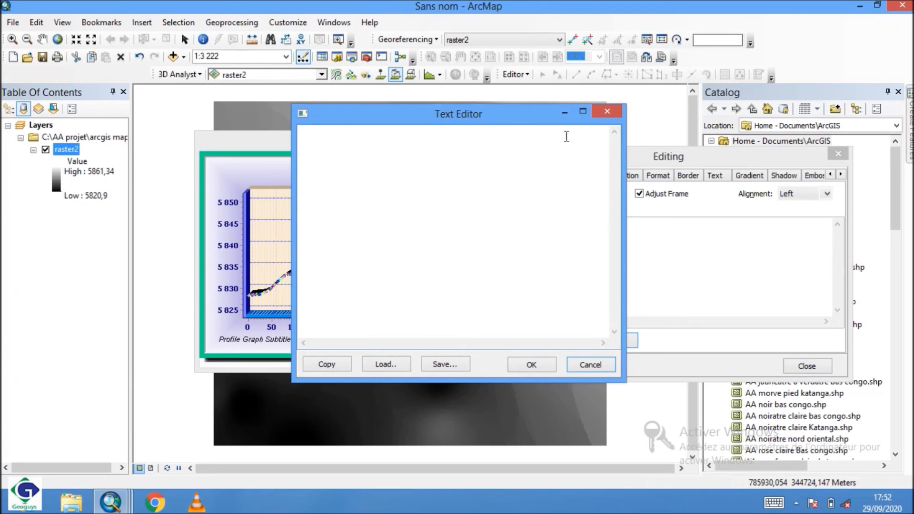
pyautogui.click(607, 111)
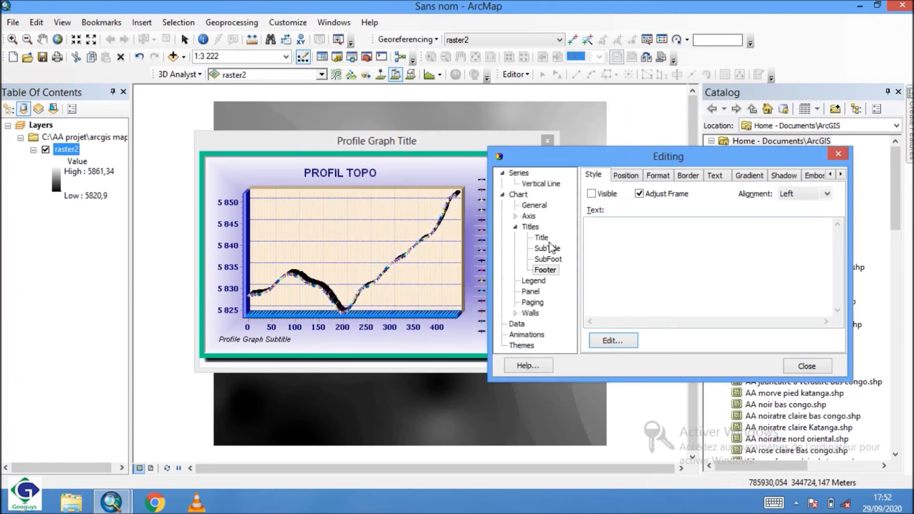
# Step: Test hiding the left axis and disabling its automatic scale, restoring each option
pyautogui.click(515, 227)
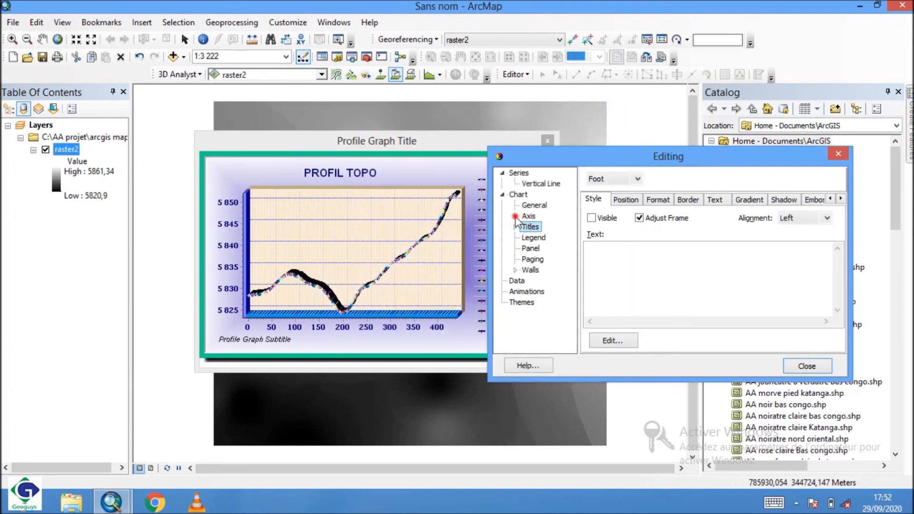
pyautogui.click(515, 216)
pyautogui.click(545, 228)
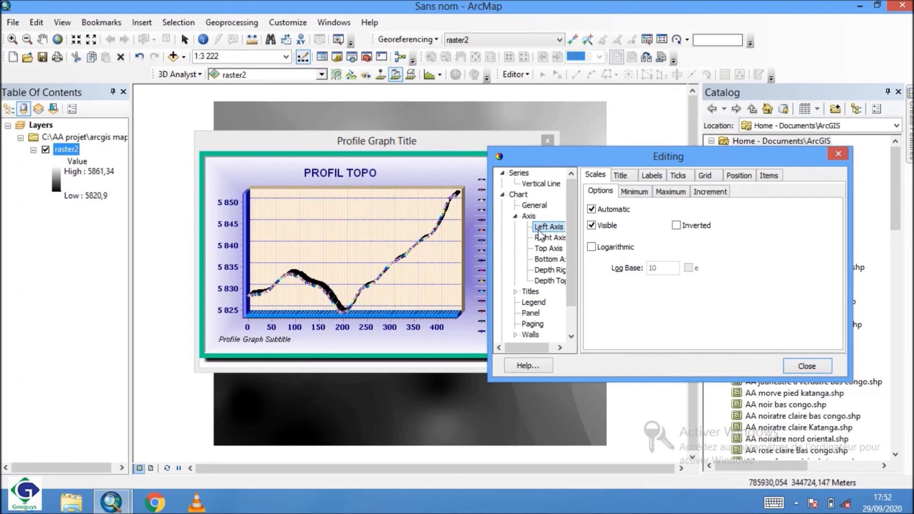
pyautogui.click(592, 226)
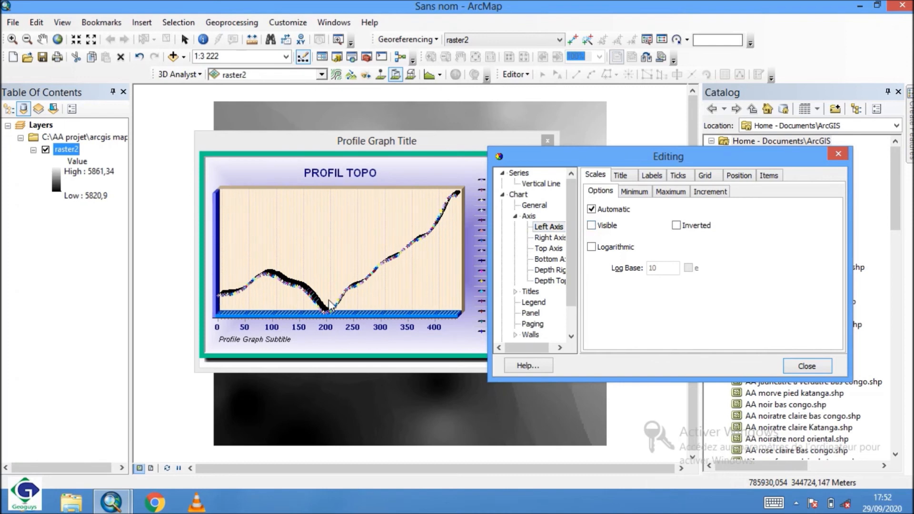
pyautogui.click(592, 226)
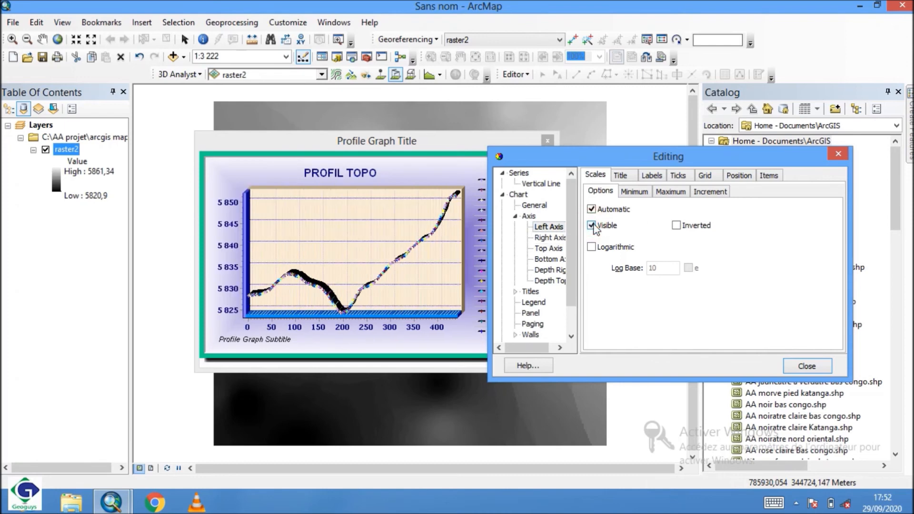
pyautogui.click(591, 209)
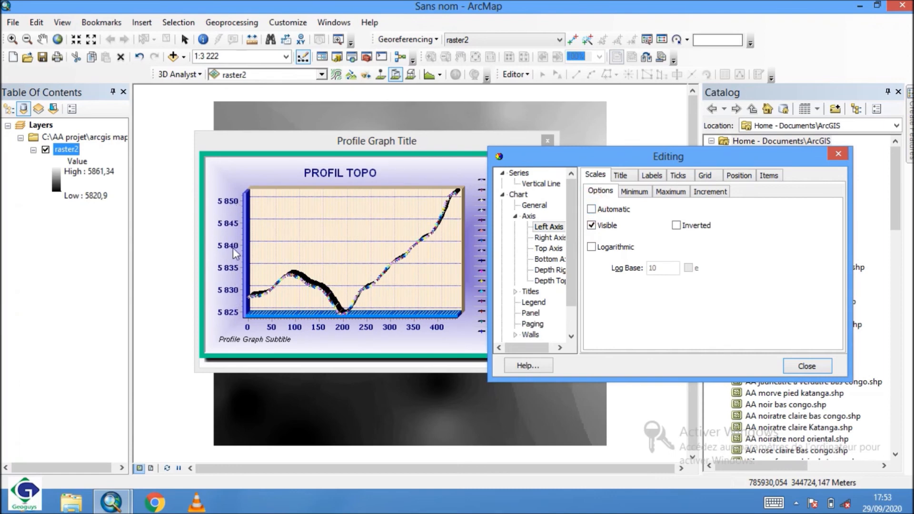
pyautogui.click(592, 211)
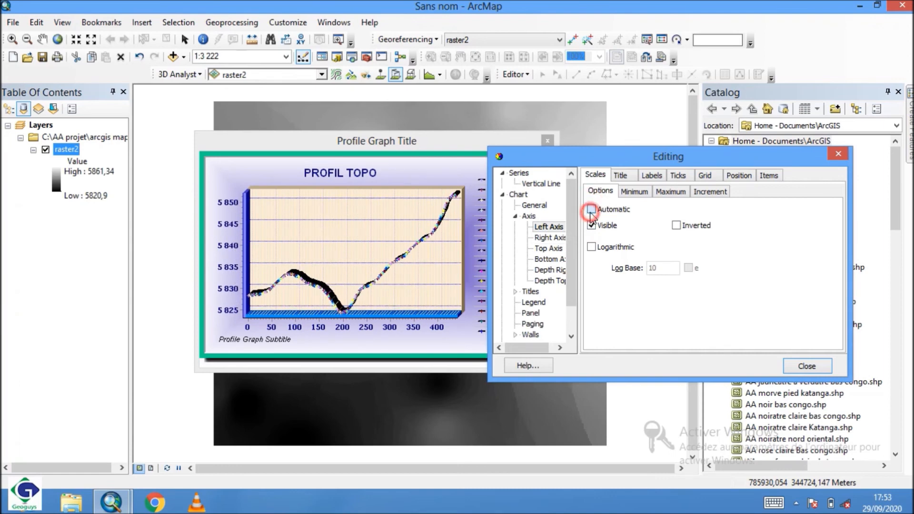
# Step: Check the right axis settings and test hiding the bottom axis, restoring its visibility
pyautogui.click(551, 238)
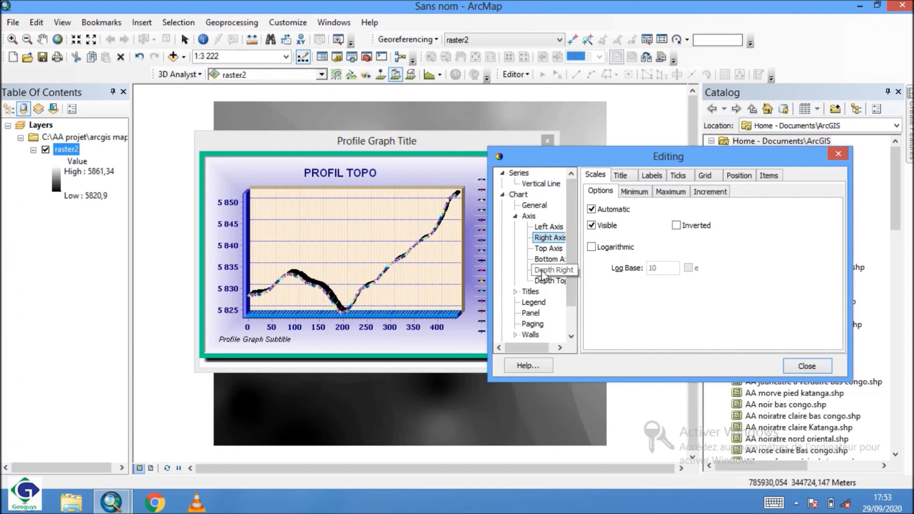
pyautogui.click(548, 258)
pyautogui.click(592, 226)
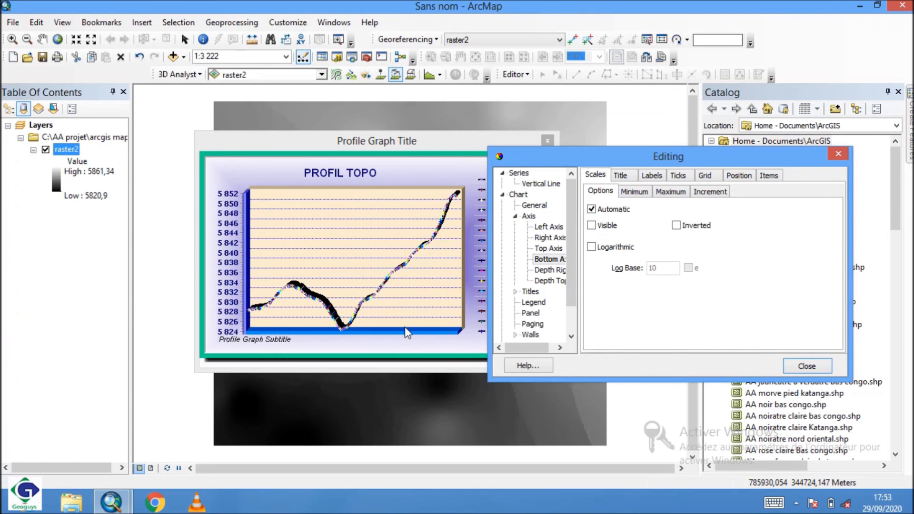
pyautogui.click(591, 226)
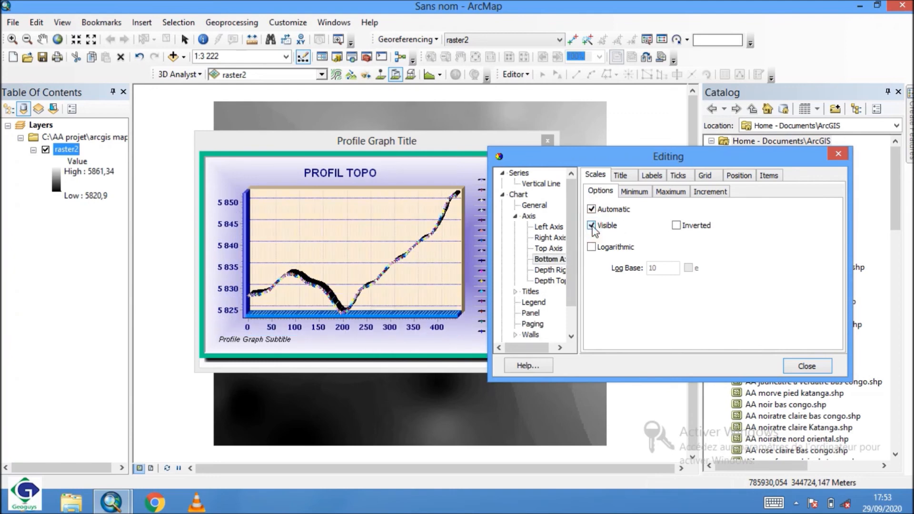
# Step: Test the visibility of the left axis grid lines in their border settings and dismiss the border editor
pyautogui.click(547, 227)
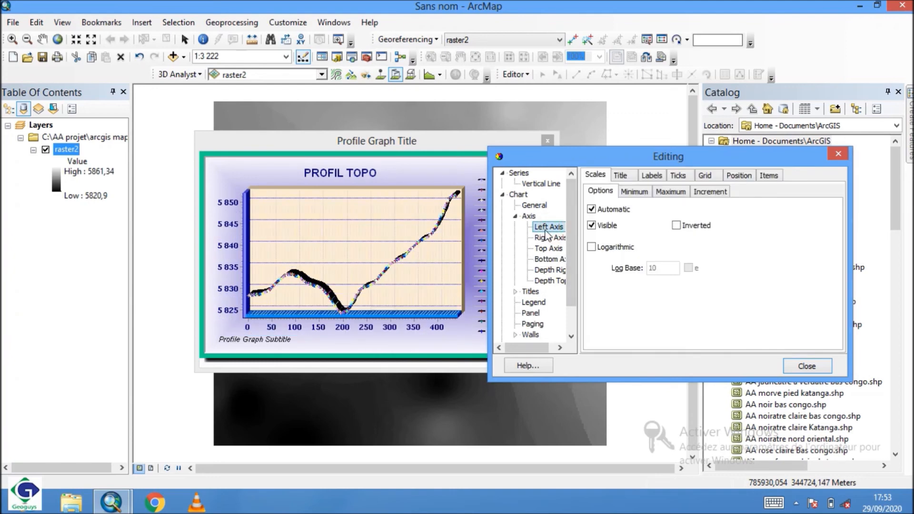
pyautogui.click(706, 176)
pyautogui.click(612, 202)
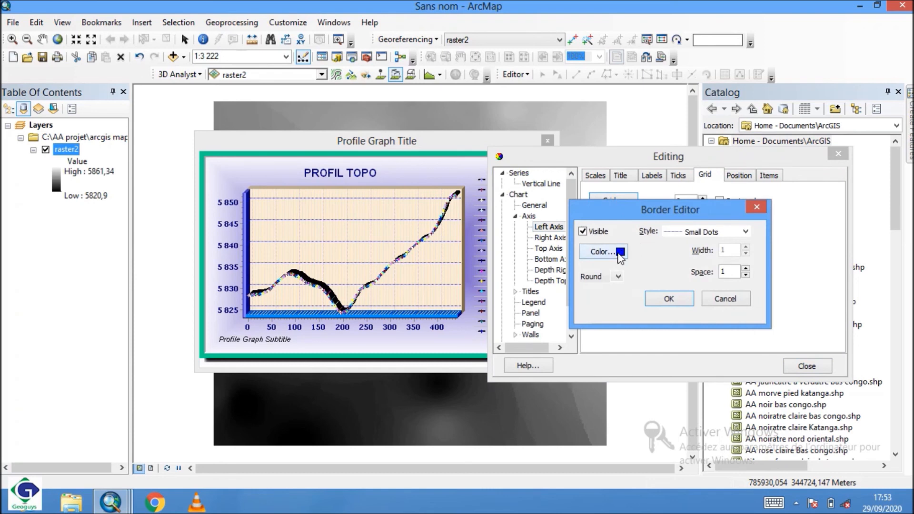
pyautogui.click(582, 232)
pyautogui.click(584, 234)
pyautogui.click(756, 207)
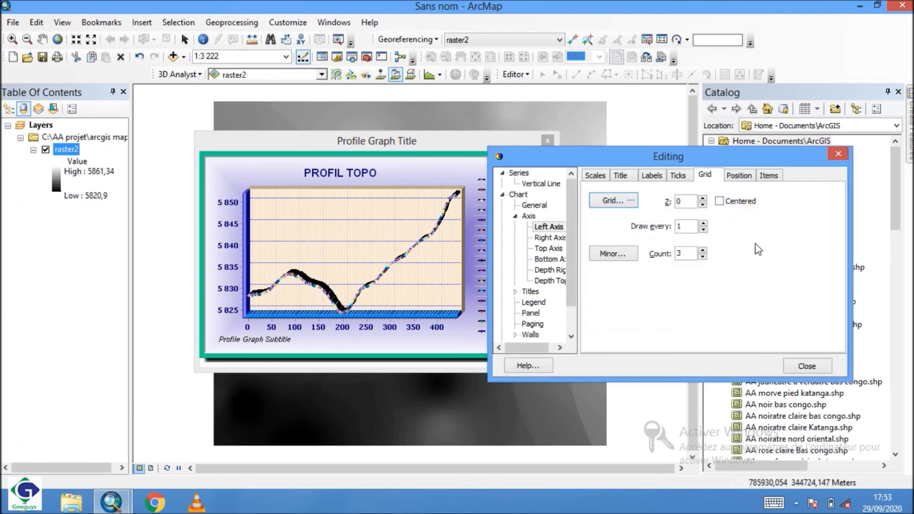
# Step: Close the graph's advanced editing window and check the commands available for the graph without choosing one
pyautogui.moveTo(736, 153); pyautogui.dragTo(763, 150)
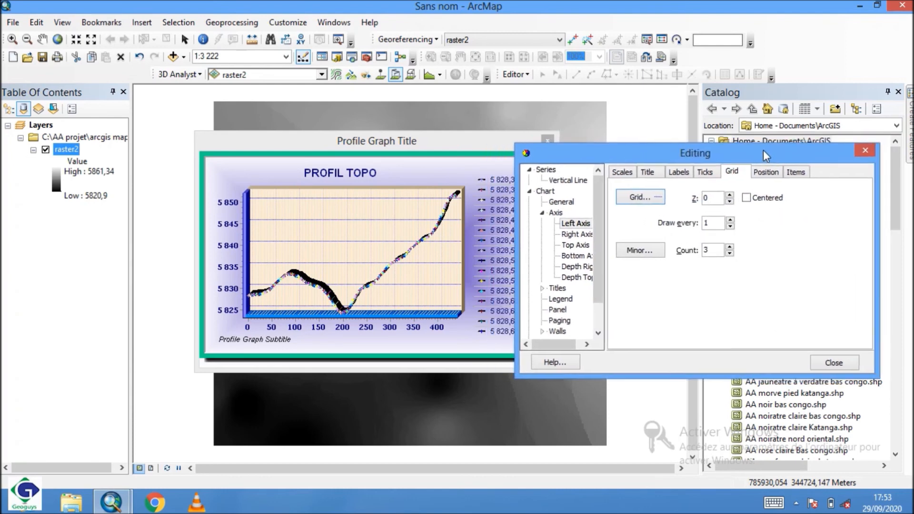
pyautogui.click(863, 153)
pyautogui.rightClick(385, 255)
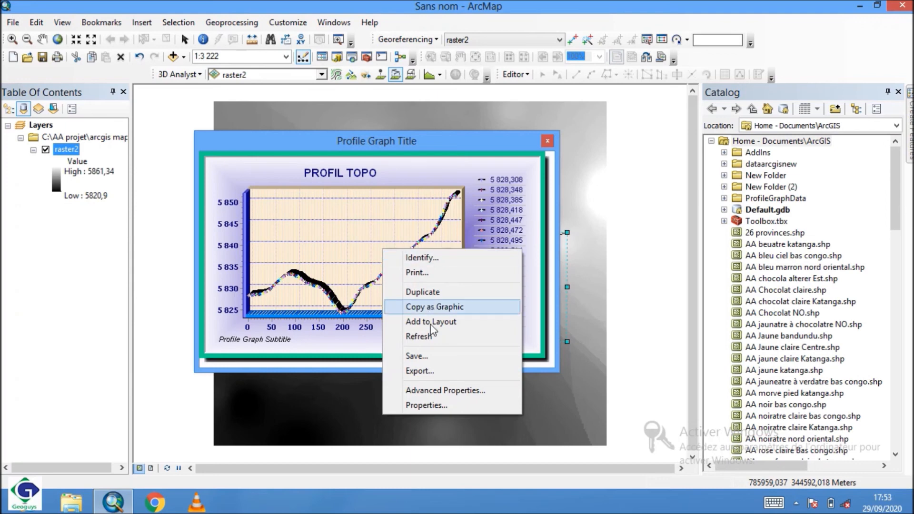
pyautogui.click(355, 279)
# Step: Export the profile graph as a PNG picture named PROFIL TOPO on the desktop (Bureau) and close the export dialog
pyautogui.rightClick(347, 256)
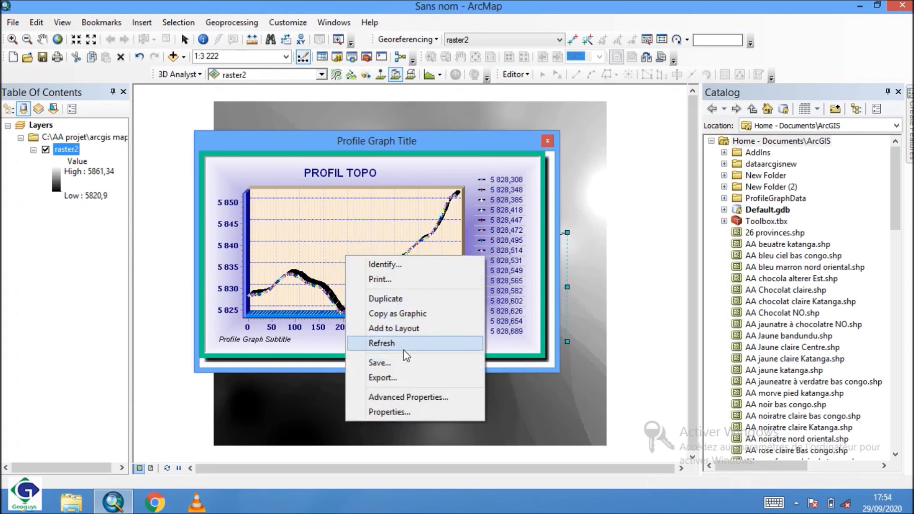
pyautogui.click(383, 377)
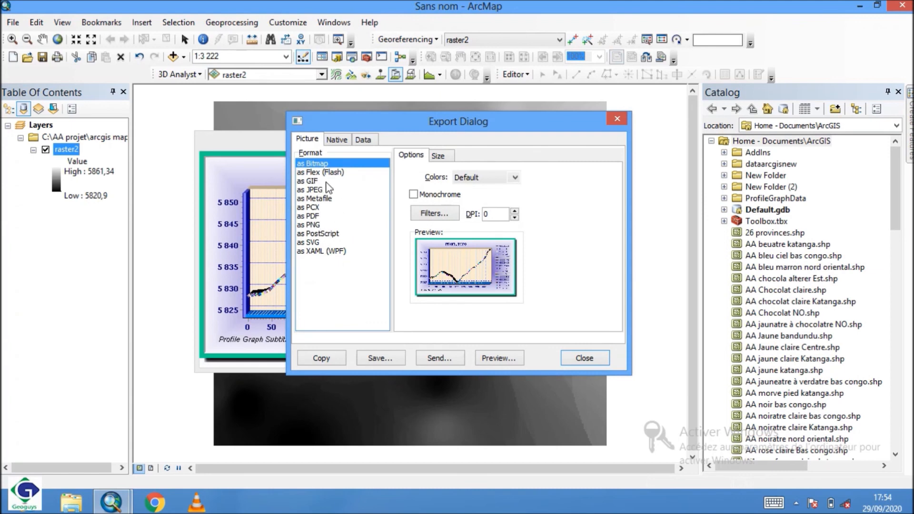
pyautogui.click(313, 226)
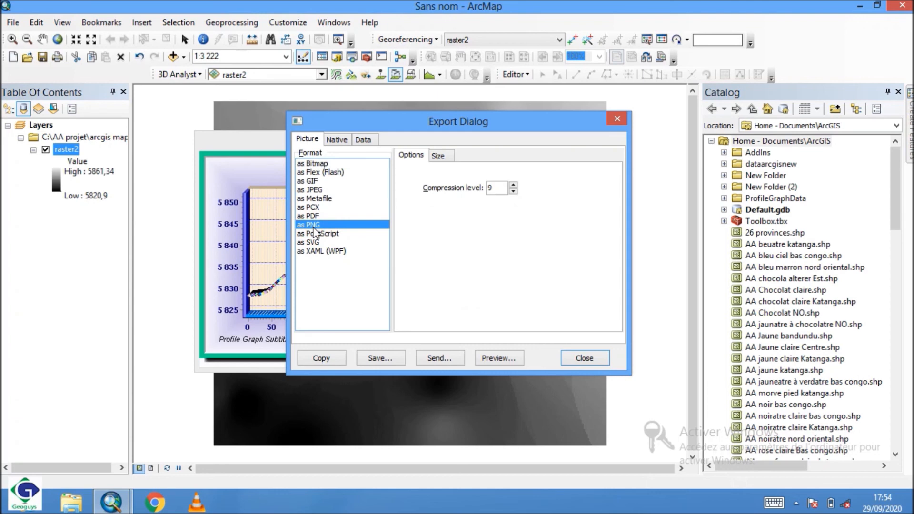
pyautogui.click(378, 358)
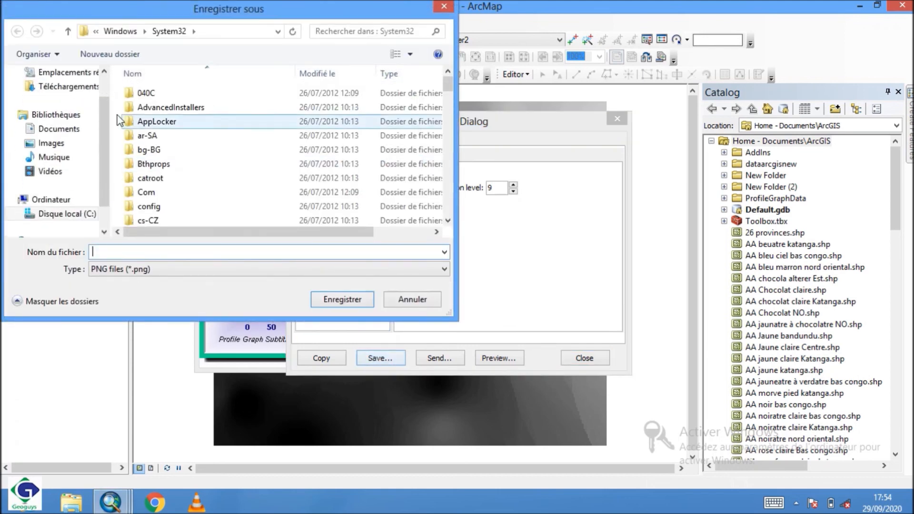
pyautogui.moveTo(103, 117); pyautogui.dragTo(109, 86)
pyautogui.click(62, 93)
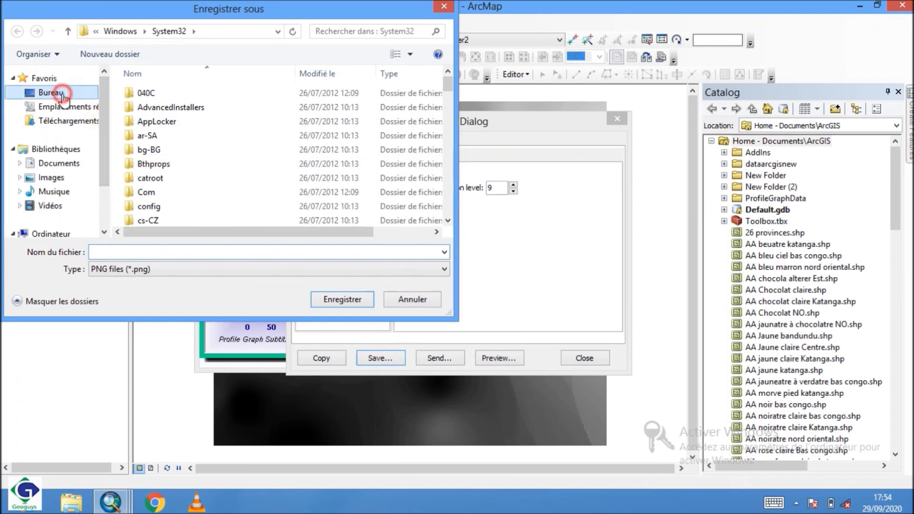
pyautogui.click(99, 252)
pyautogui.write('PROFIL TOPO')
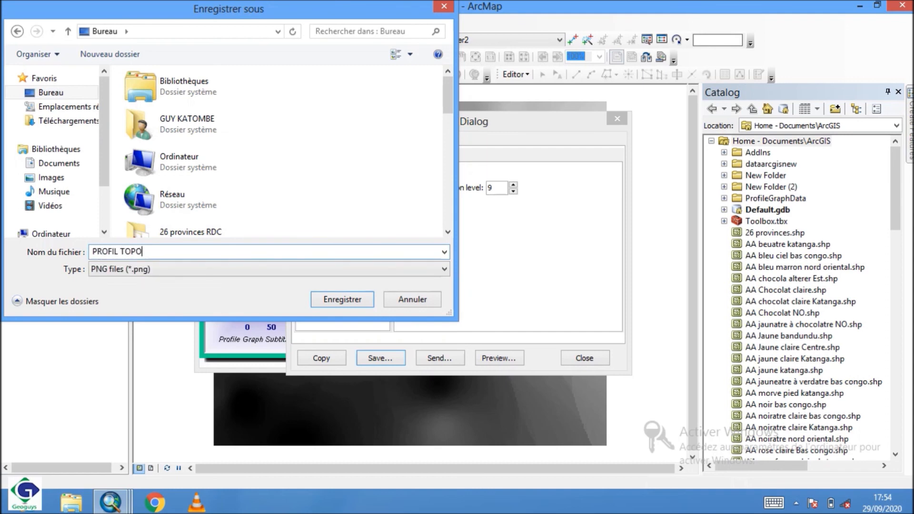
pyautogui.click(354, 299)
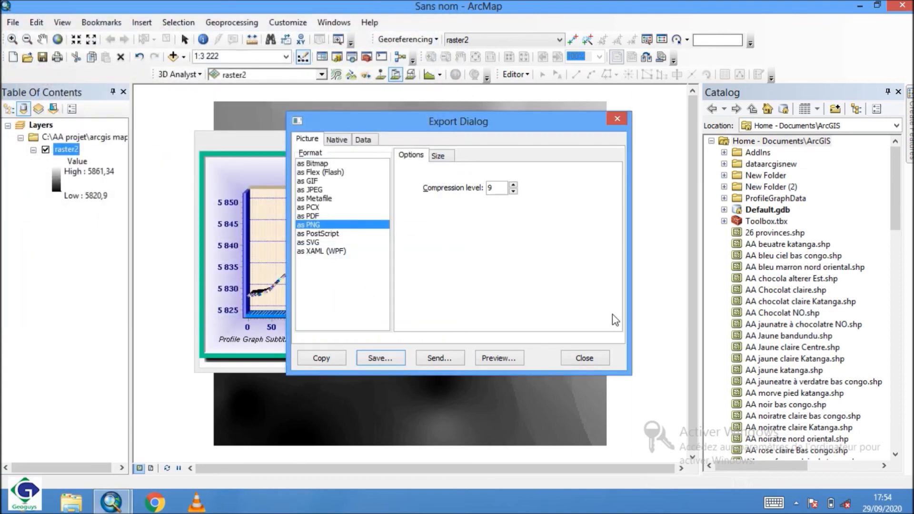
pyautogui.click(592, 355)
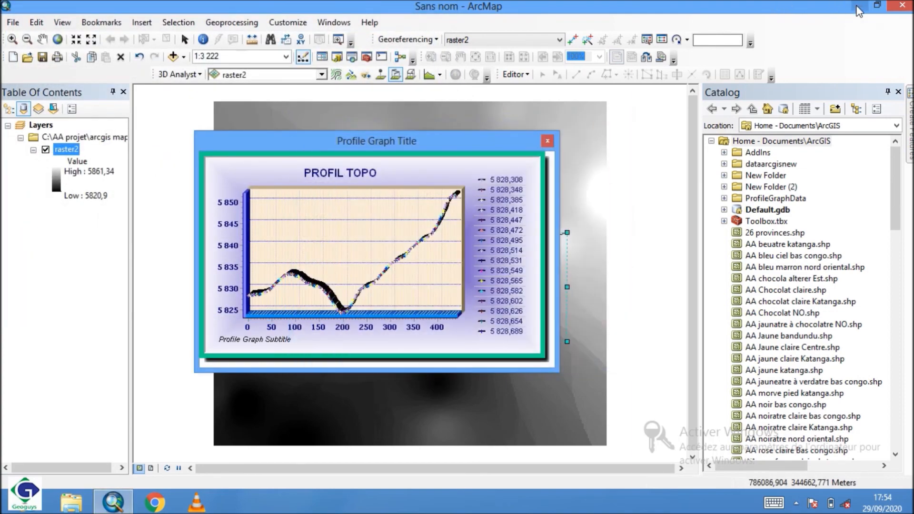
# Step: Switch to the desktop and open the exported PROFIL TOPO picture in the Windows photo viewer
pyautogui.click(859, 6)
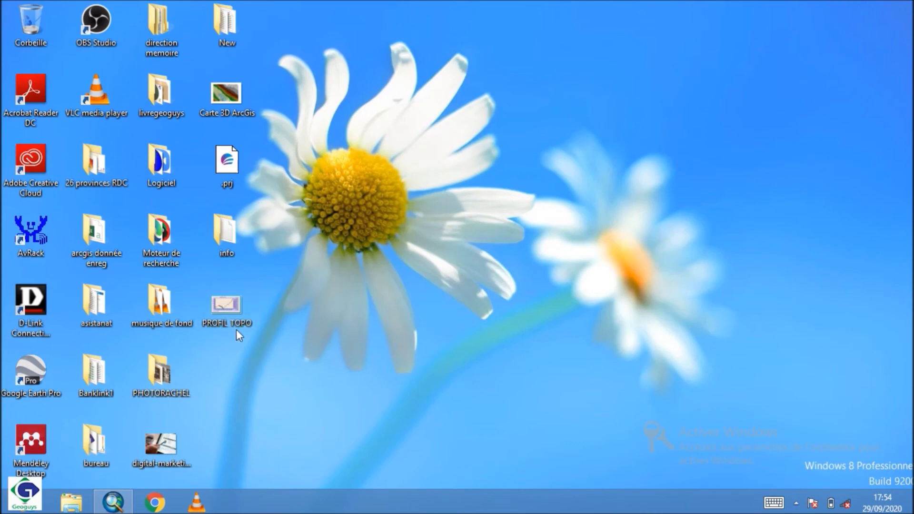
pyautogui.click(231, 315)
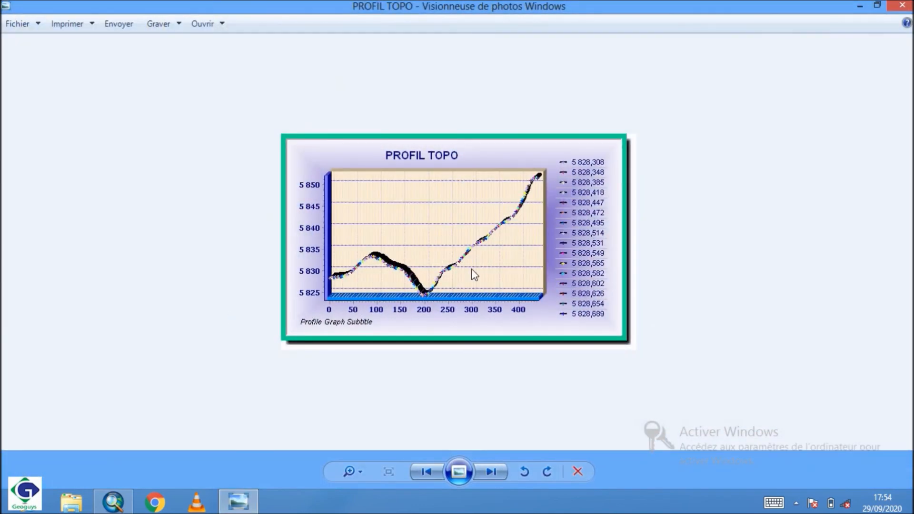